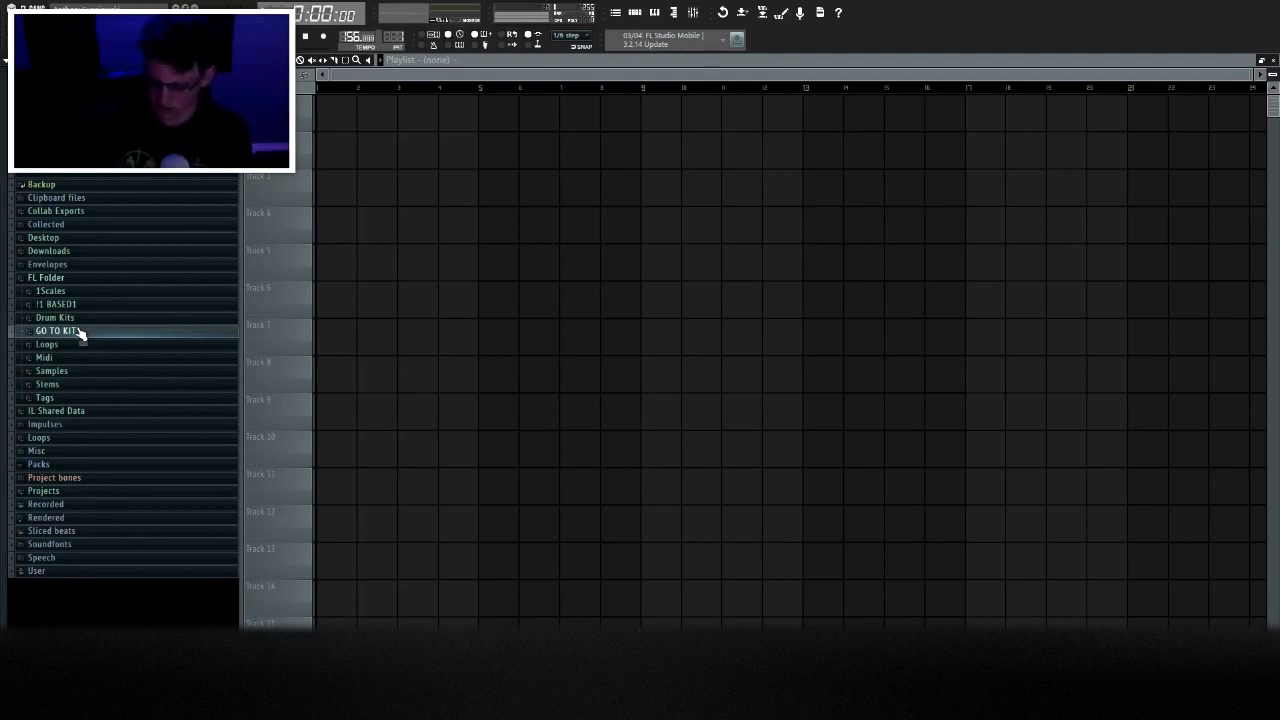
click(645, 18)
drag(670, 236, 683, 297)
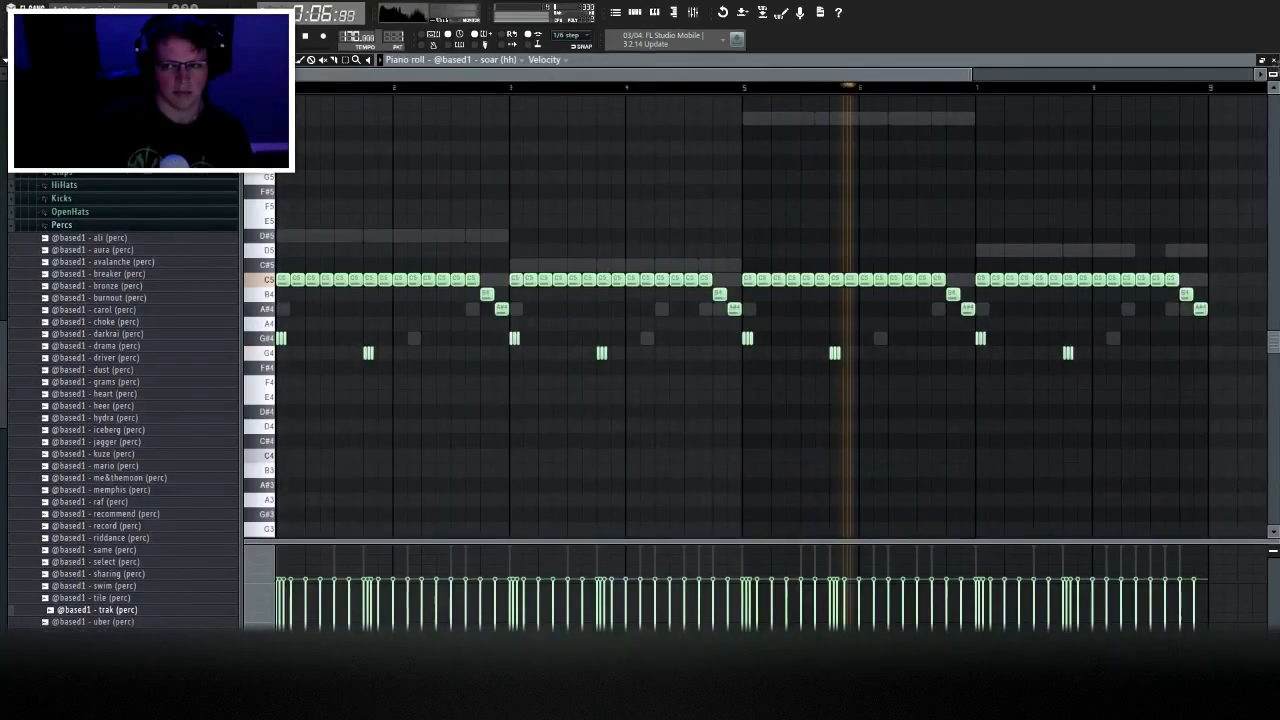
Add a D5 hi-hat note in bar 2 of the soar (hh) pattern and repeat the hi-hat phrase through all eight bars.
click(425, 248)
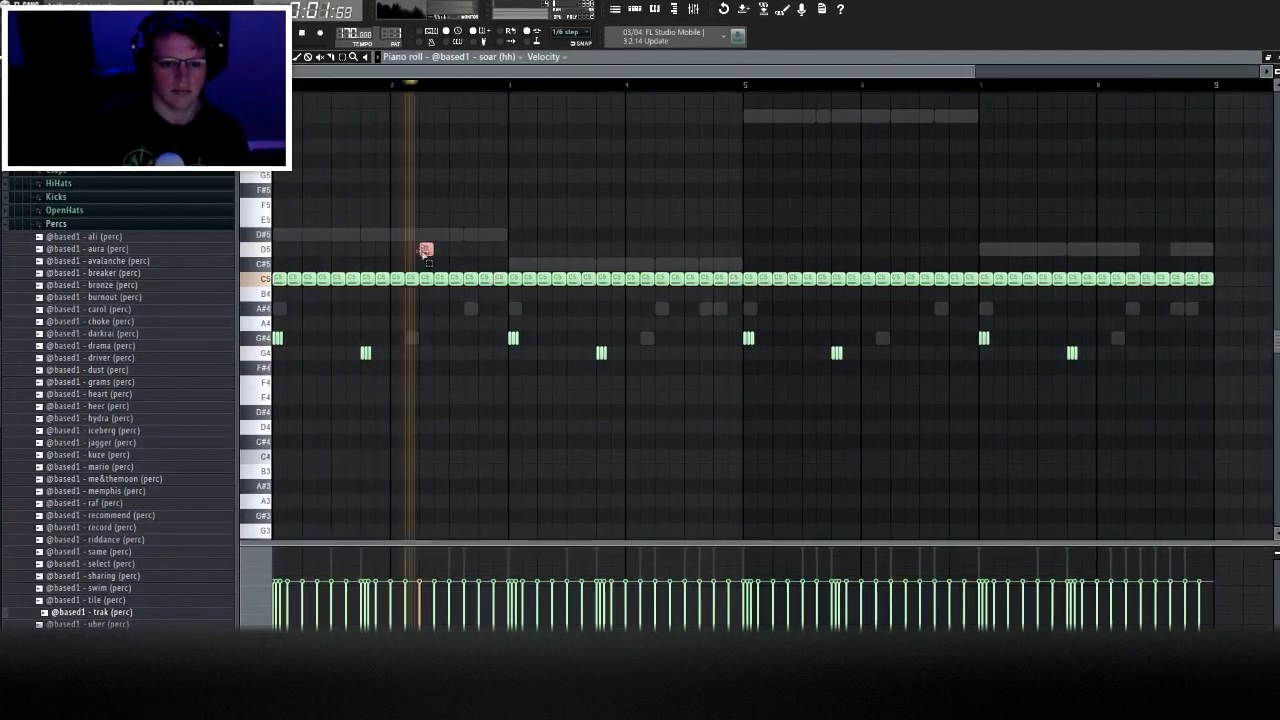
drag(514, 277, 646, 360)
key(ctrl+b)
key(ctrl+b)
key(ctrl+b)
click(1274, 55)
Load the offwhite snare from the Warfare kit's Snares folder into the channel rack and paste the clap's pattern into it.
click(50, 221)
click(60, 414)
drag(134, 615, 580, 478)
click(619, 315)
key(ctrl+c)
click(619, 480)
key(ctrl+v)
Add extra C5 hits and two C#5 hits near the end of the offwhite snare pattern, then collapse the Warfare kit folder.
click(690, 480)
click(738, 315)
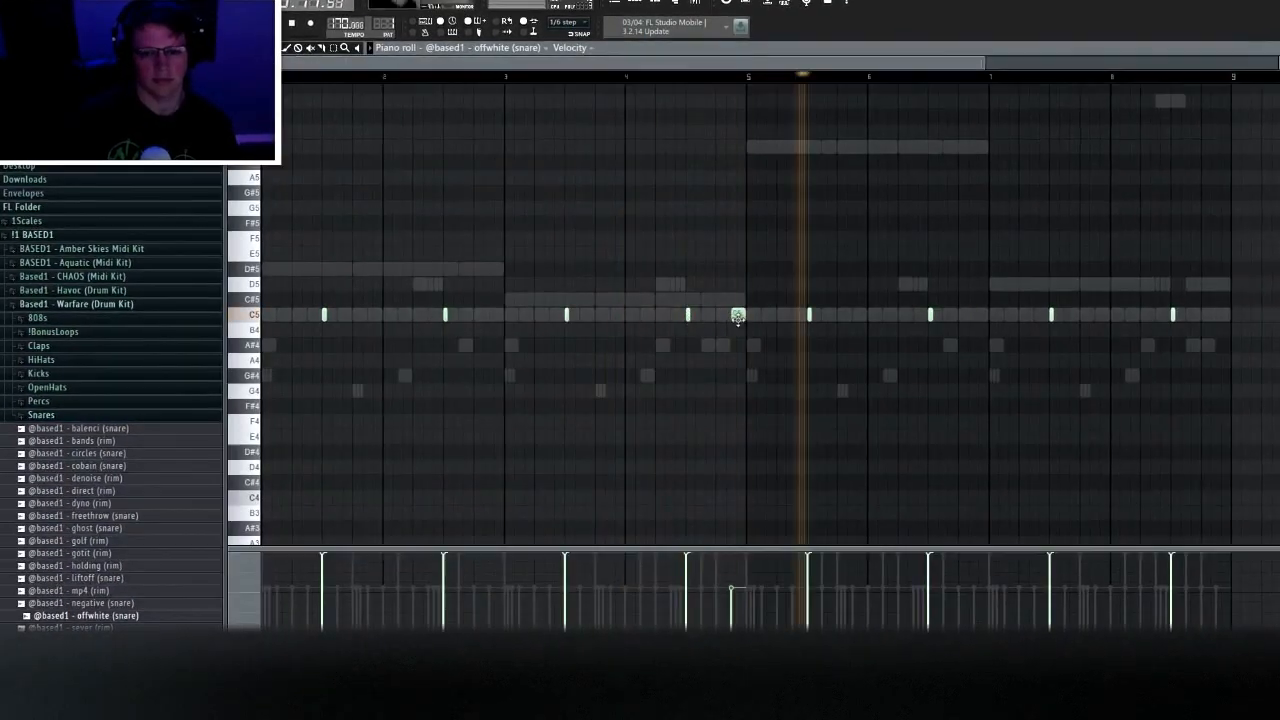
drag(286, 229, 1212, 372)
drag(1173, 315, 1185, 315)
click(405, 315)
click(891, 314)
click(1108, 299)
click(1140, 299)
click(1274, 47)
click(110, 416)
click(100, 303)
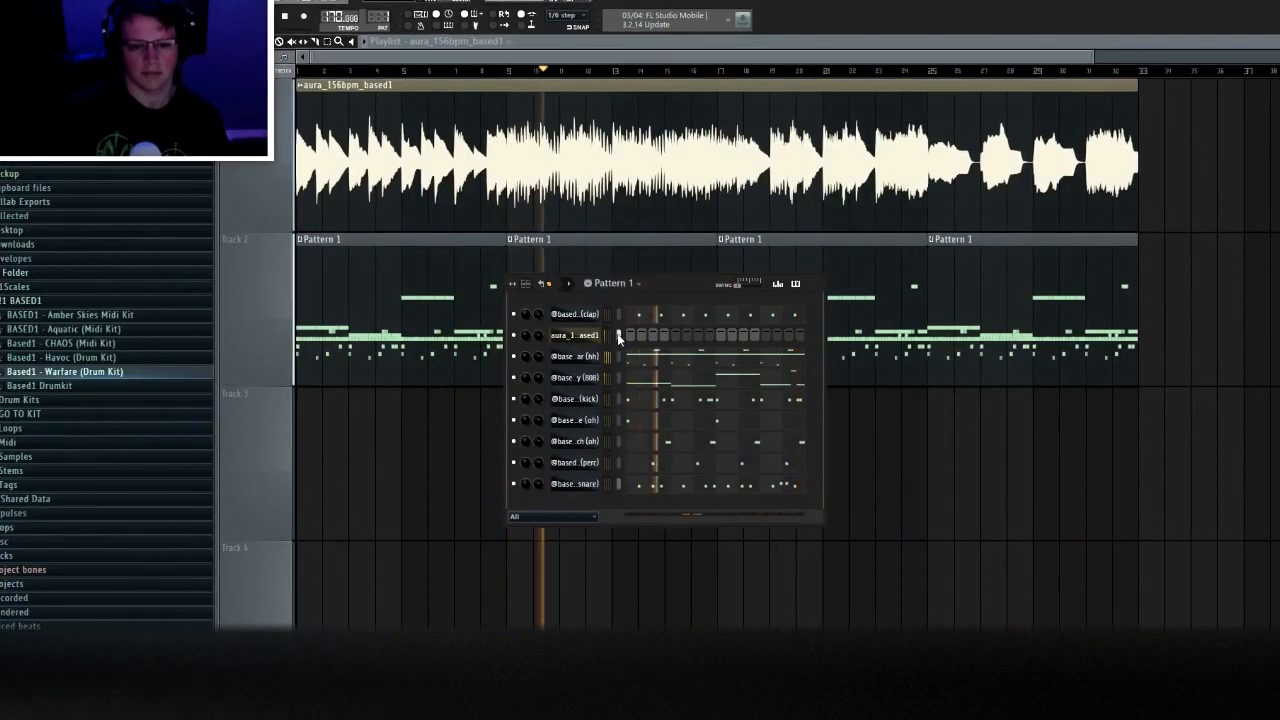
Place the aura sample channel first in the rack and route the drum channels to consecutive mixer tracks starting at Insert 7.
click(619, 336)
key(alt+Up)
drag(619, 336, 619, 483)
key(F9)
click(709, 515)
click(687, 517)
key(ctrl+shift+l)
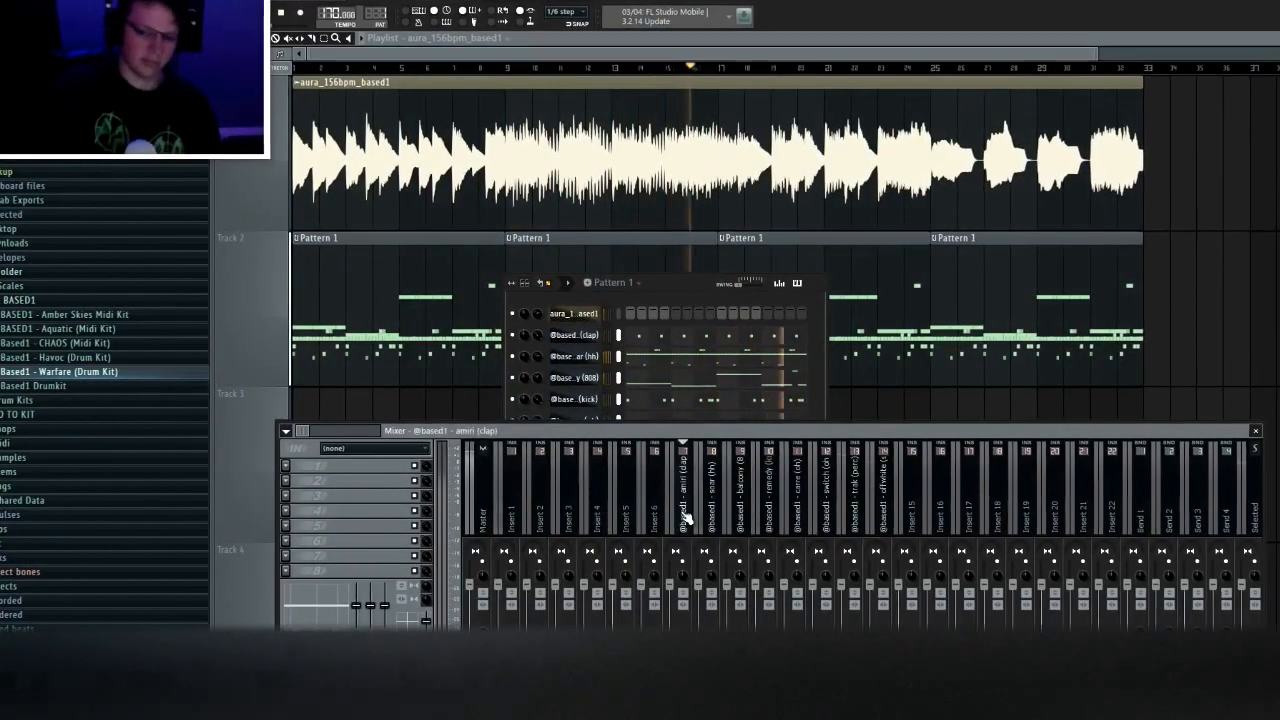
Route the aura sample channel to mixer Insert 1.
click(619, 314)
click(511, 514)
key(ctrl+l)
Split Pattern 1 by channel so each drum has its own eight-bar clip on a separate playlist track.
click(283, 467)
drag(289, 244, 320, 308)
drag(482, 244, 448, 233)
click(742, 528)
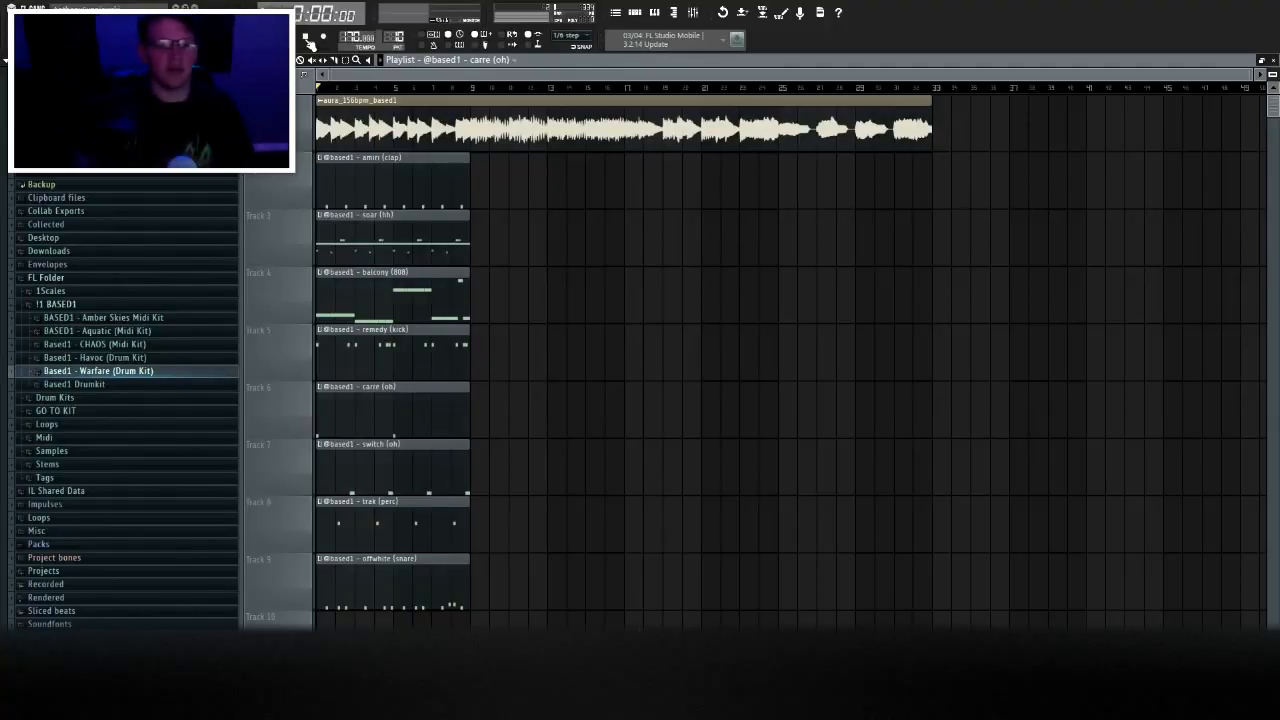
Duplicate the eight-bar drum clips three times to fill 32 bars under the sample.
key(ctrl+b)
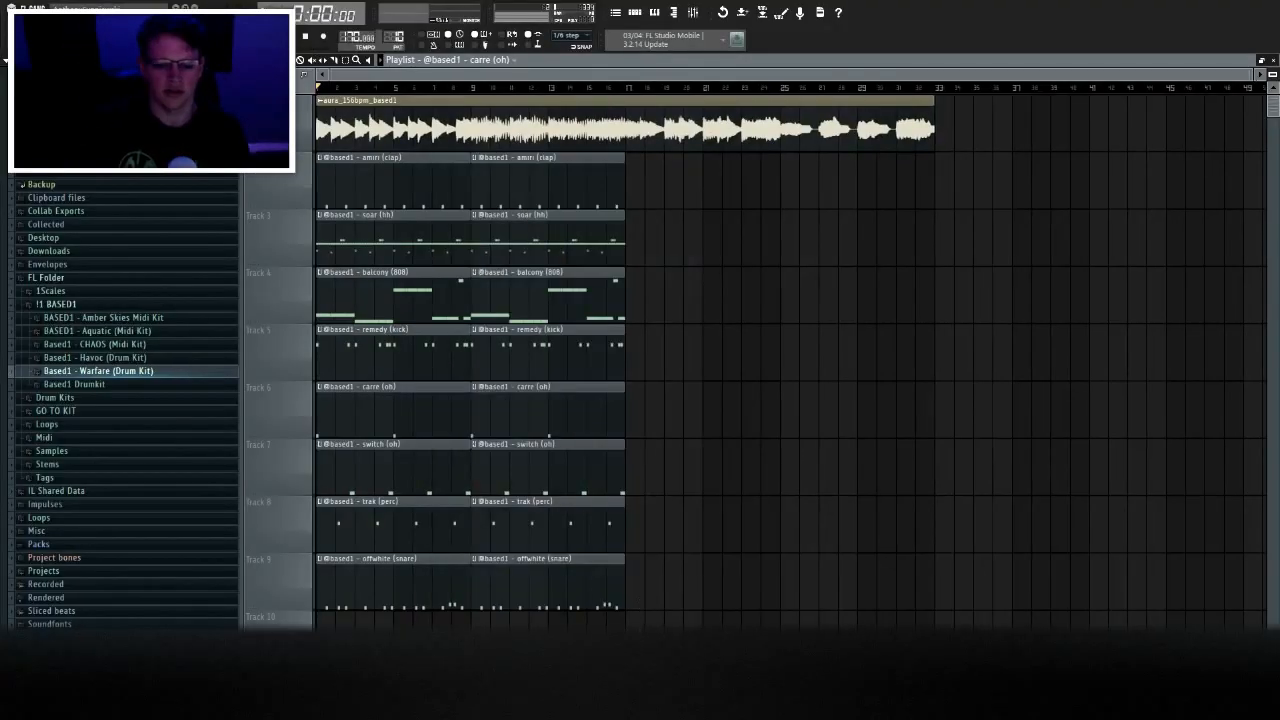
key(ctrl+b)
key(ctrl+b)
click(1044, 194)
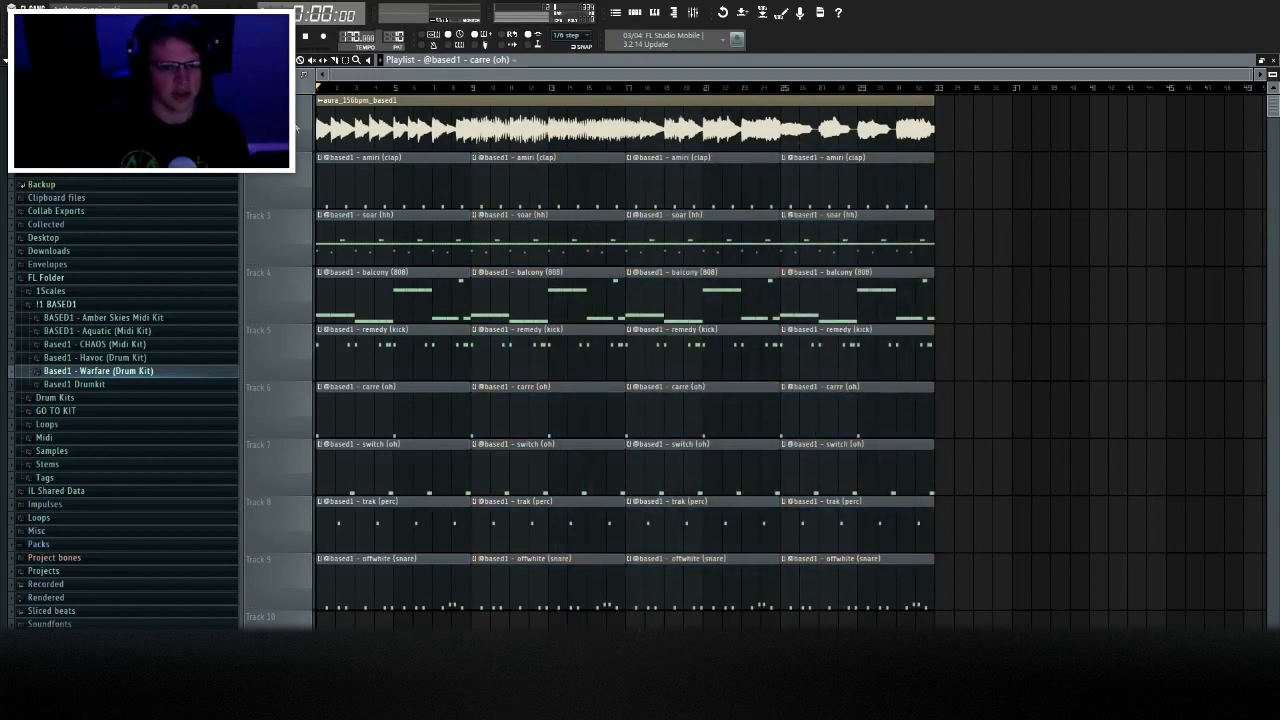
Slice the aura audio clip into eight-bar sections at bars 9, 17 and 25.
click(477, 149)
click(632, 149)
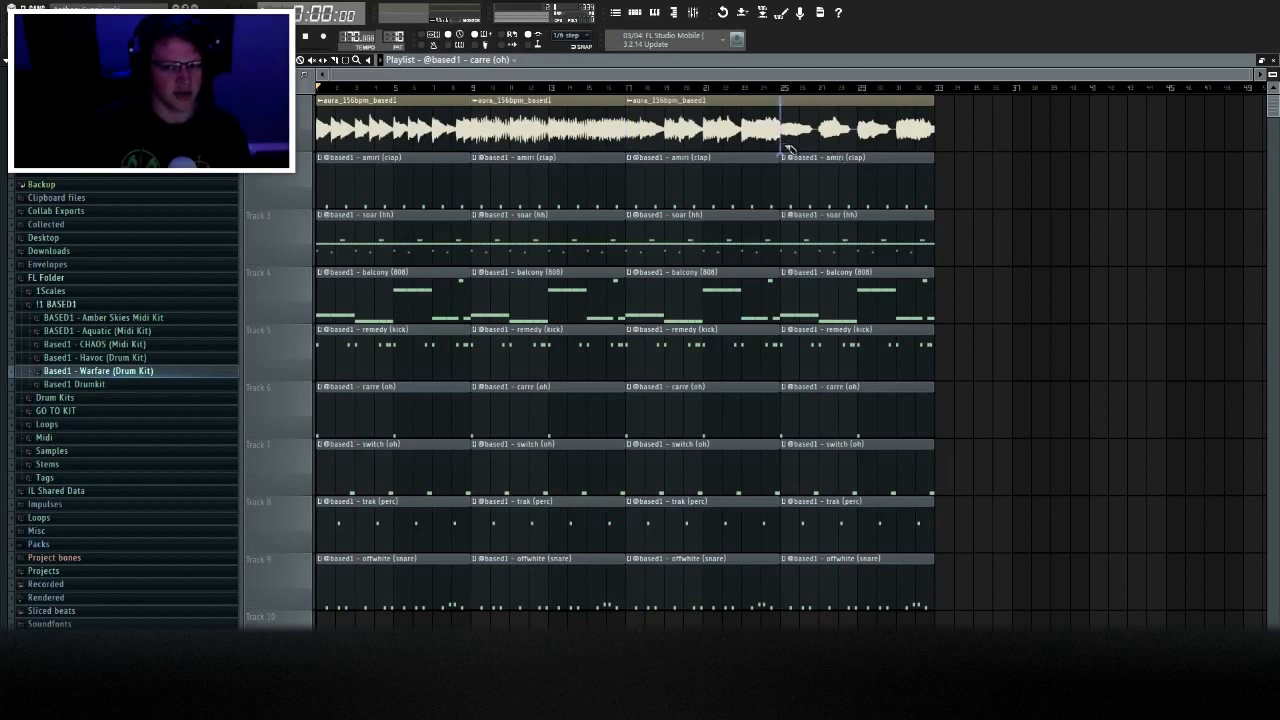
Play back the sample sections starting at bars 1 and 9 with the drums muted.
click(288, 37)
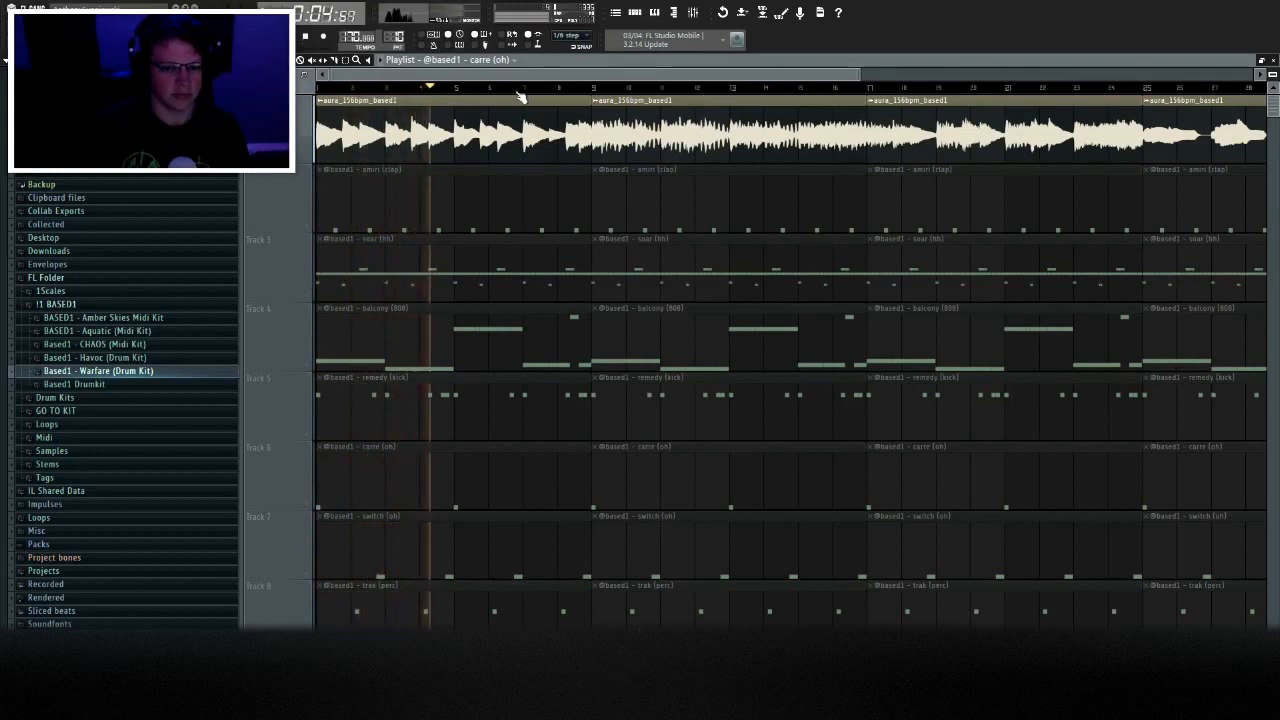
key(space)
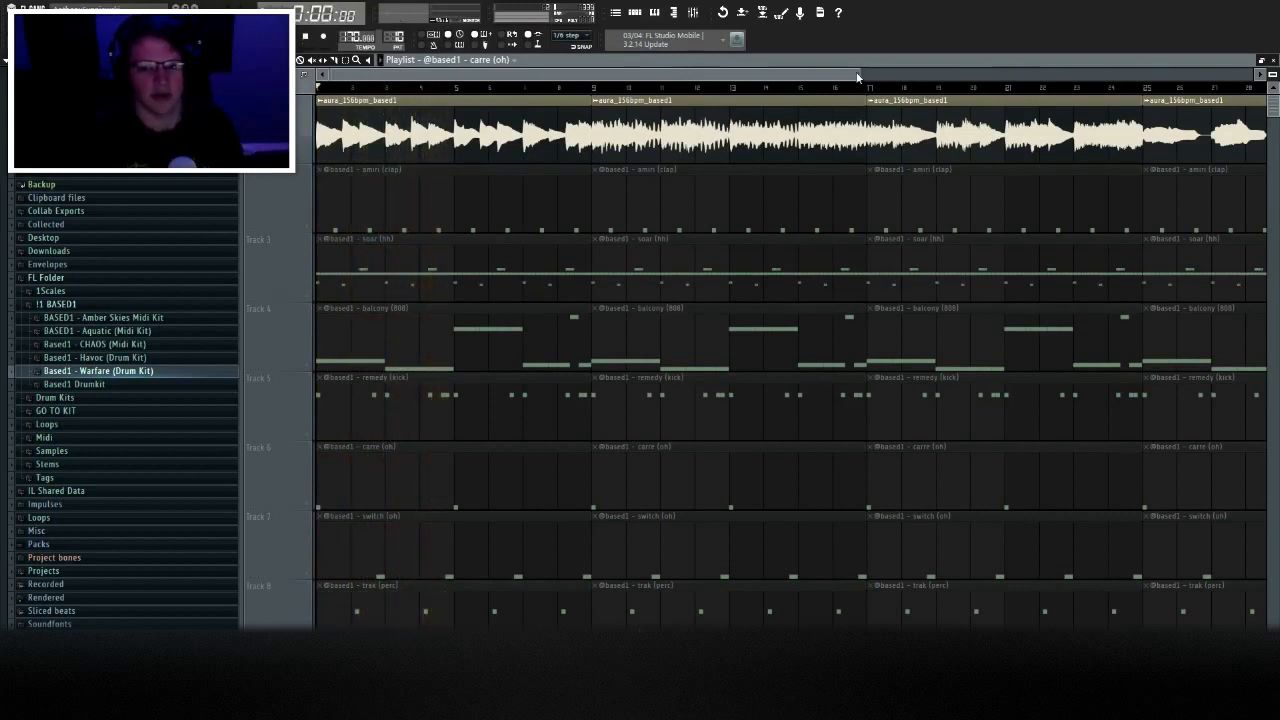
drag(864, 72, 1005, 72)
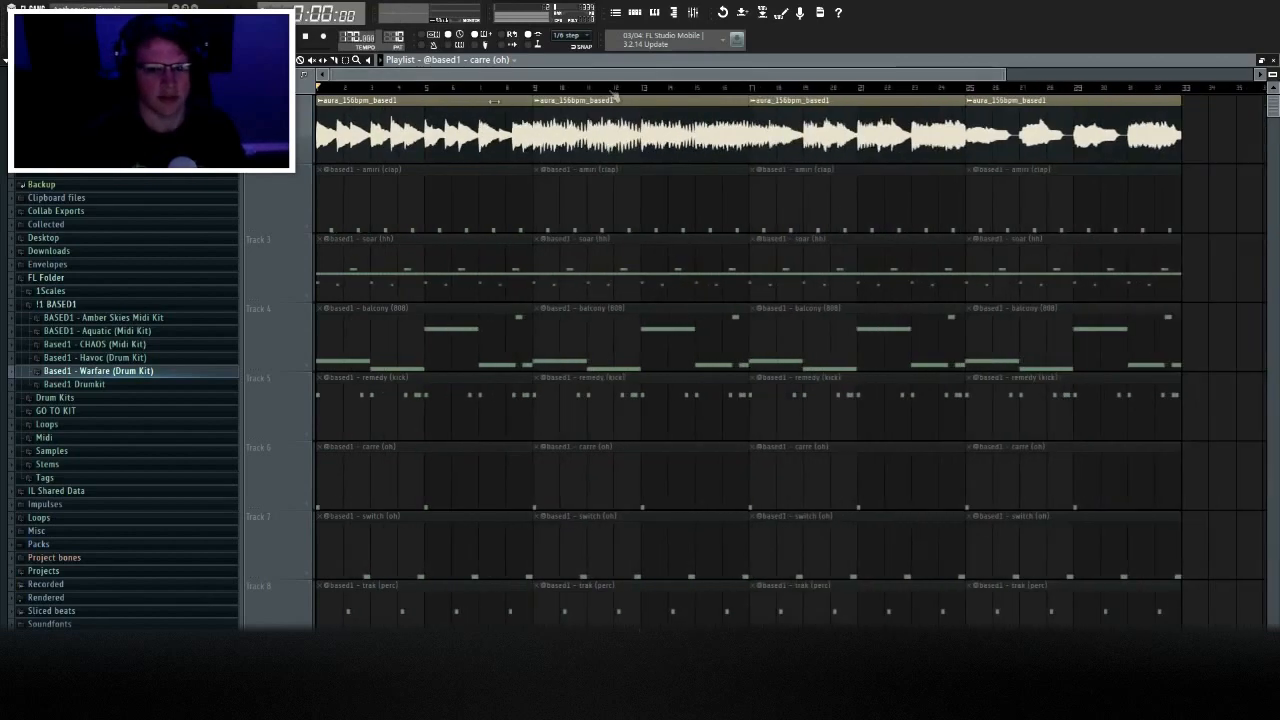
click(536, 90)
key(space)
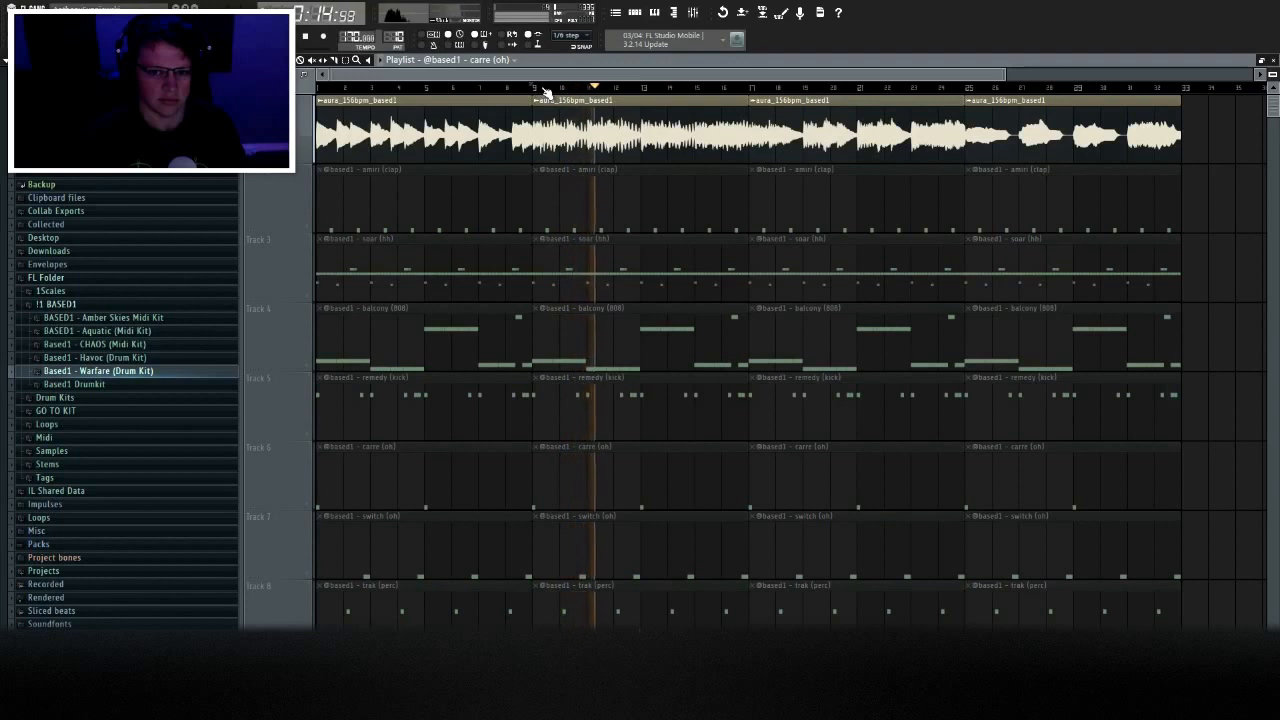
key(space)
Play back the sample sections starting at bars 17 and 25 and return the playhead to the beginning.
click(757, 89)
drag(1022, 79, 1188, 93)
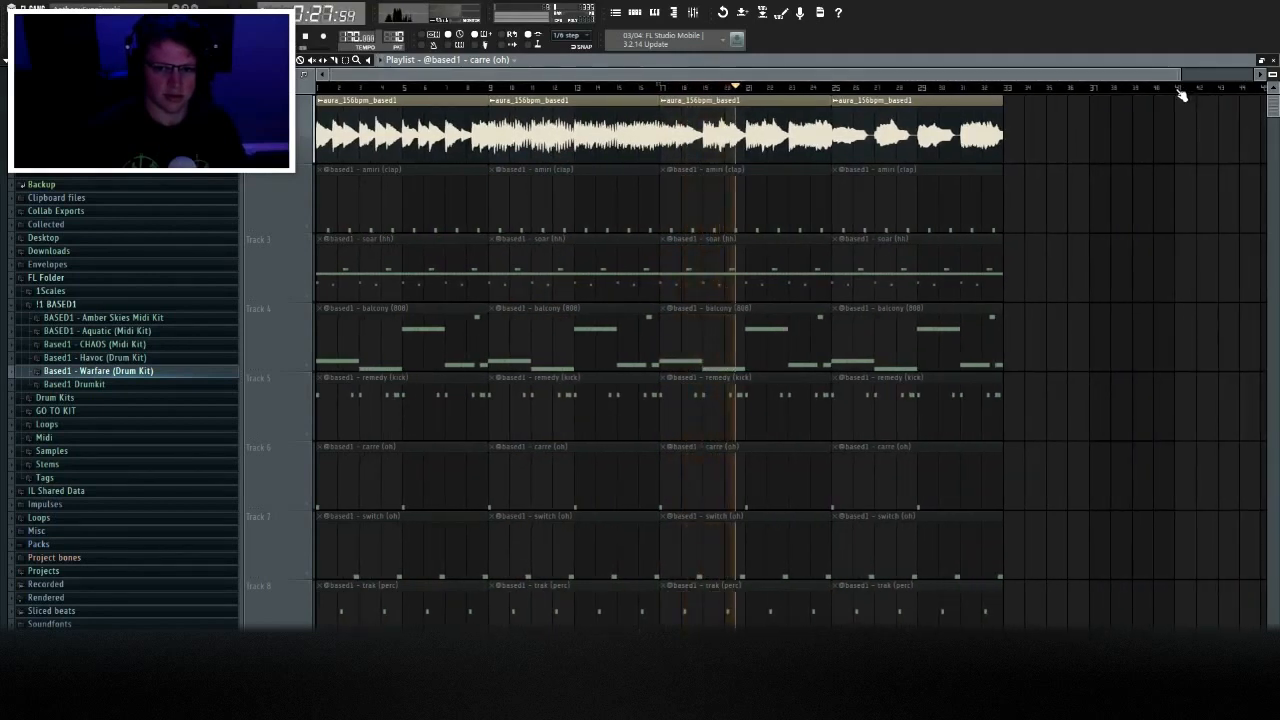
key(space)
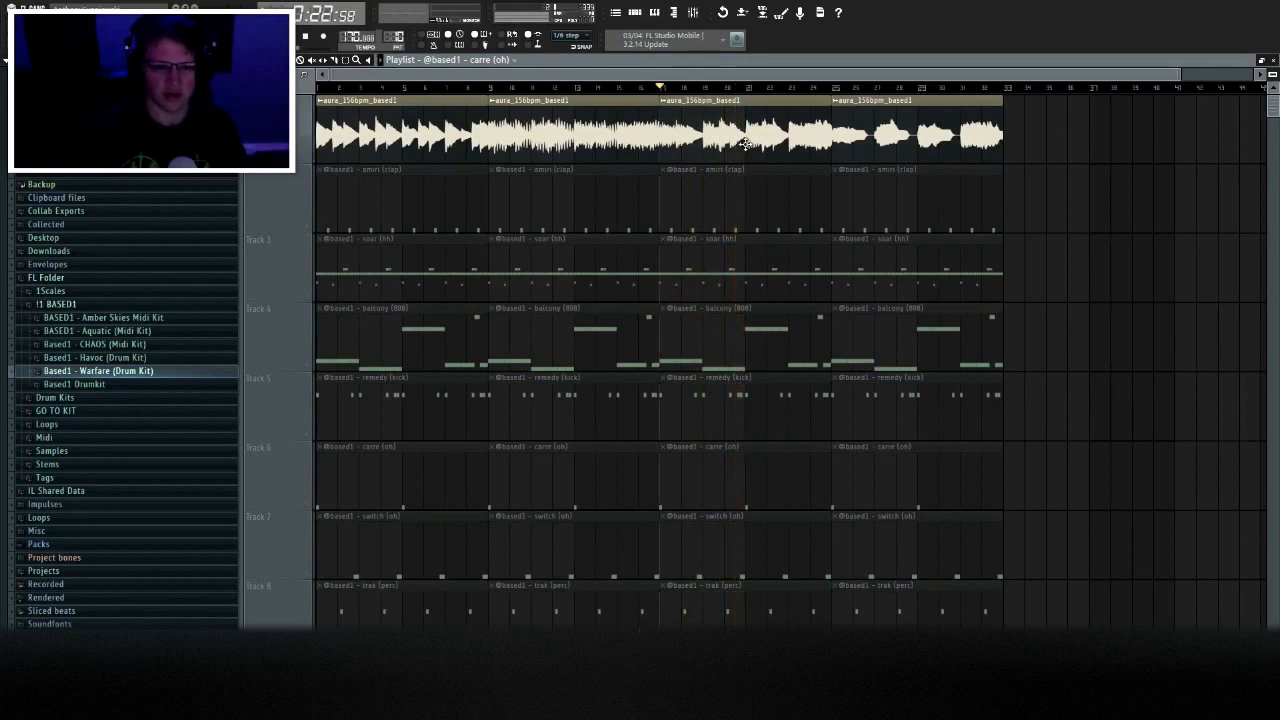
click(836, 88)
key(space)
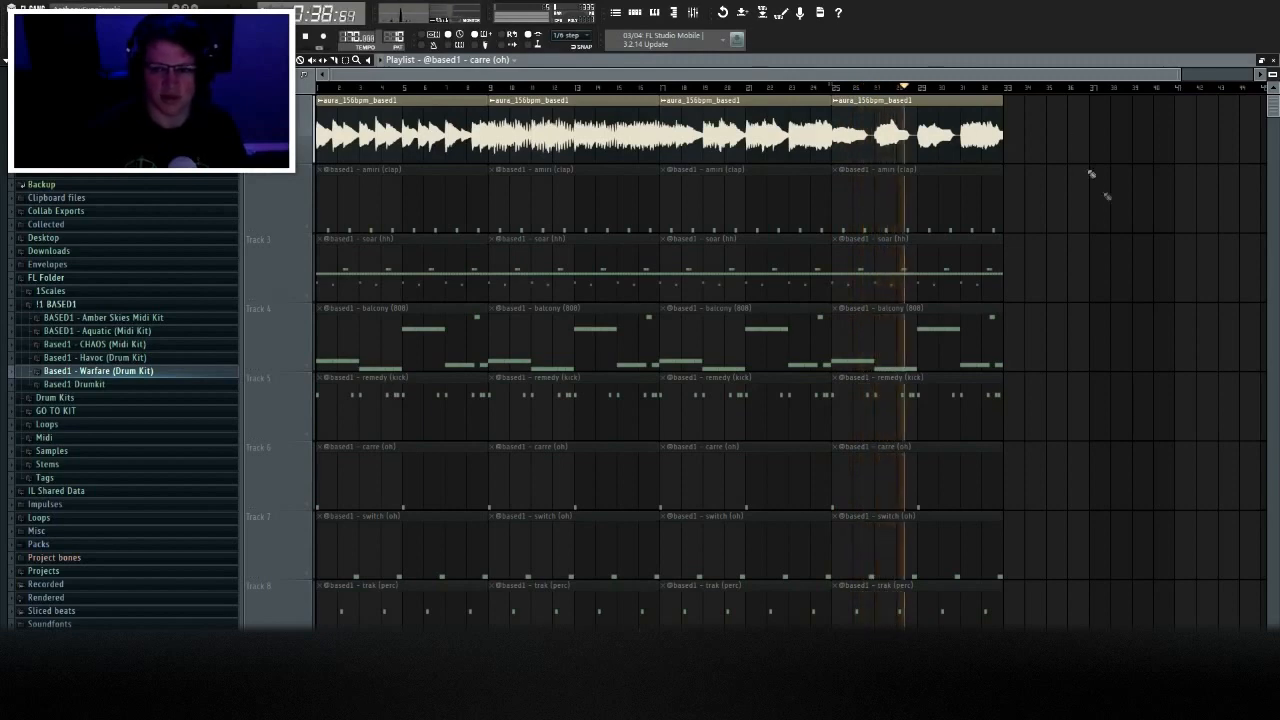
ctrl+right_click(1062, 245)
key(space)
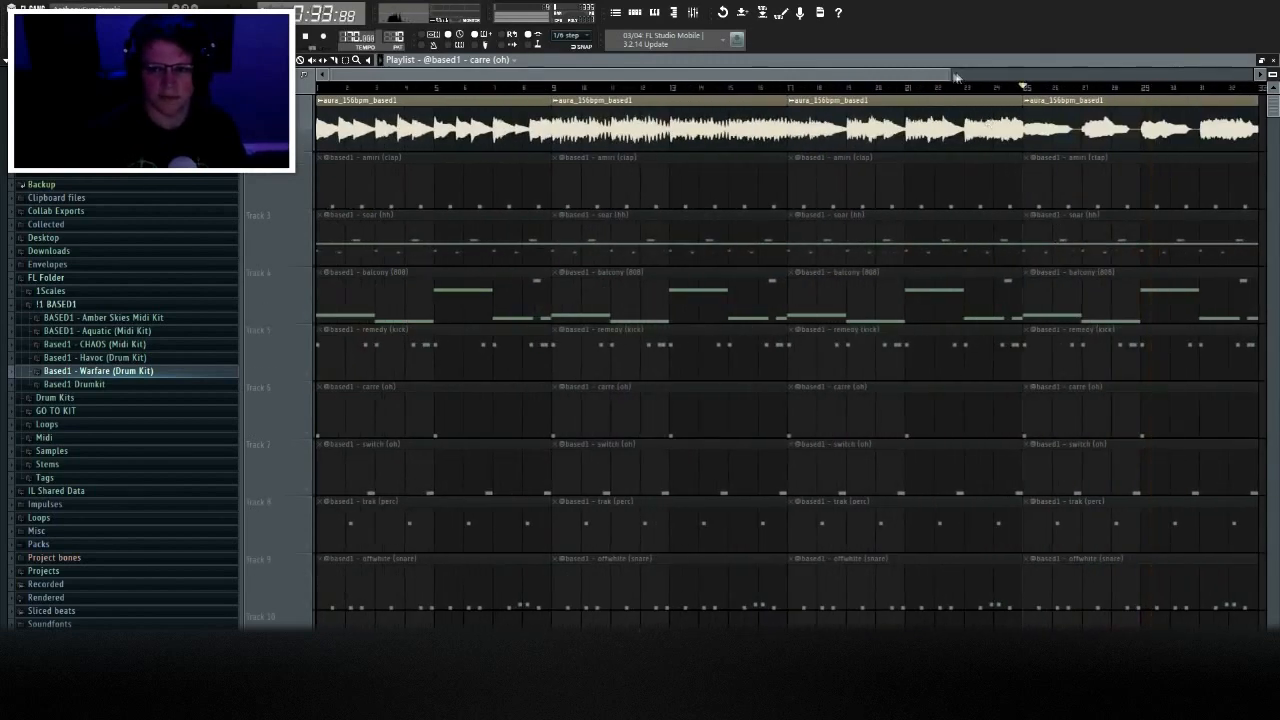
drag(956, 76, 1217, 78)
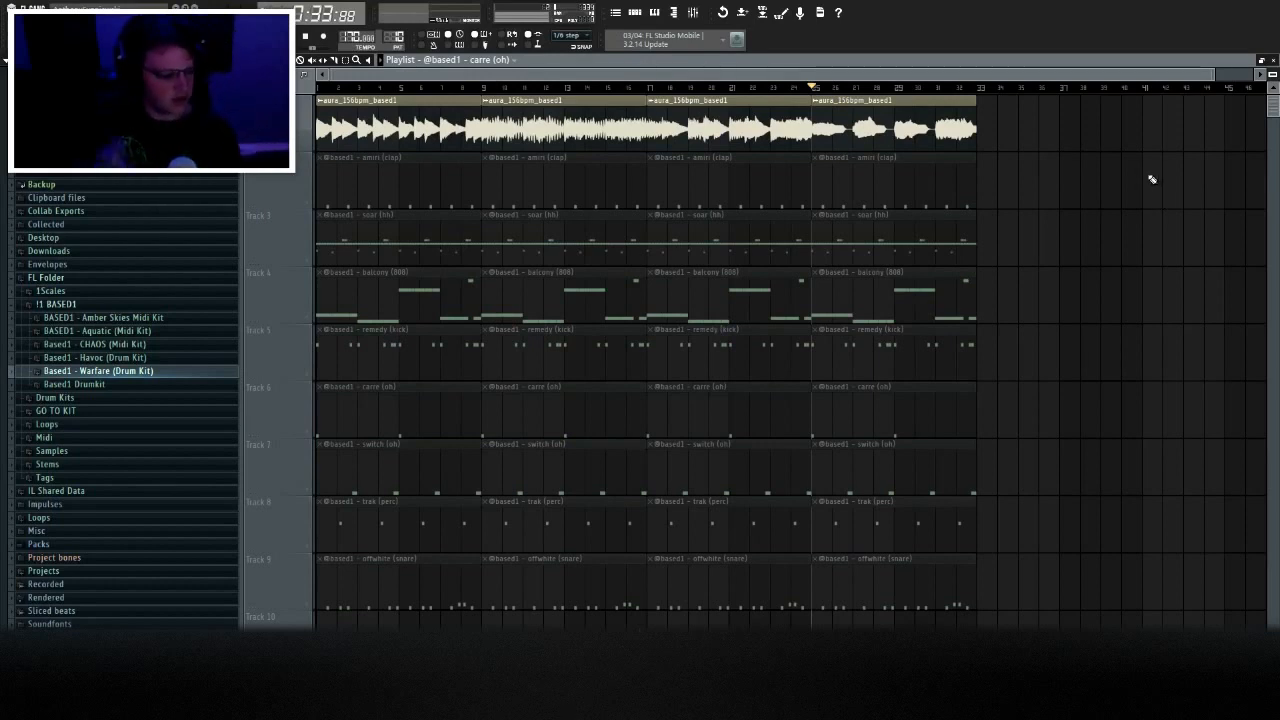
click(318, 37)
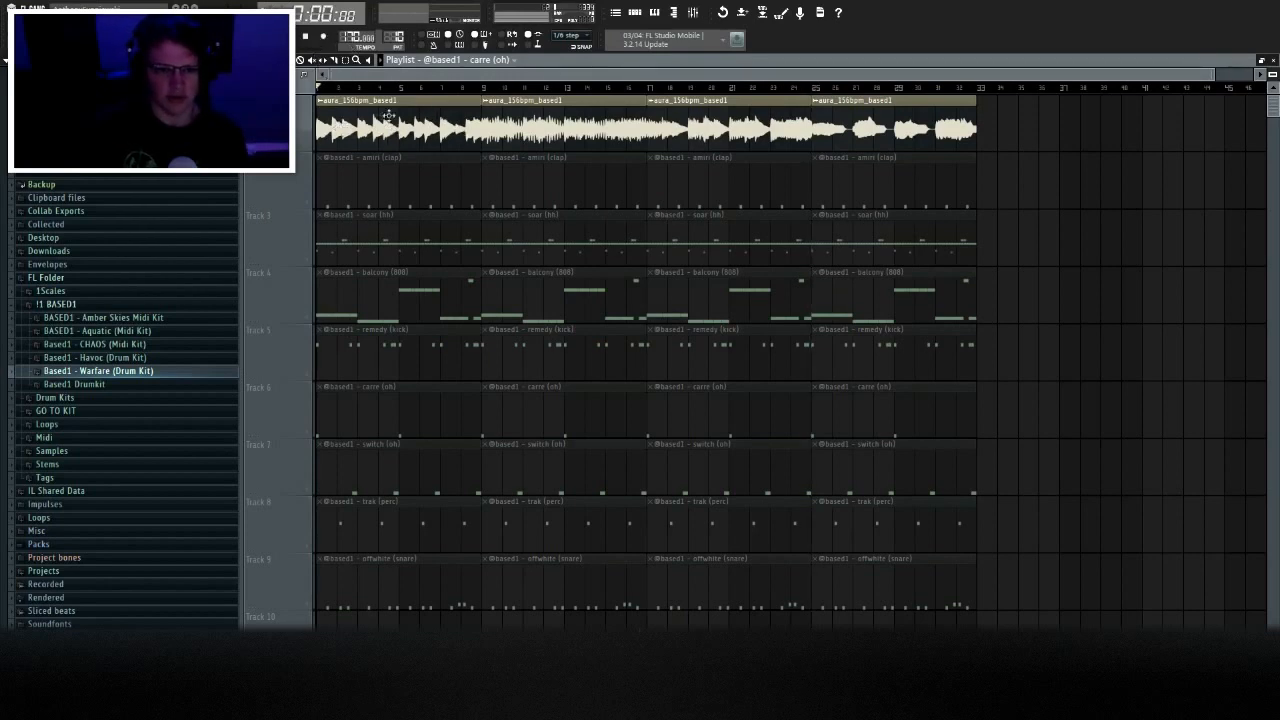
Move the sample's second section past the end of the arrangement and copy the third section into bar 9.
drag(1207, 77, 1017, 80)
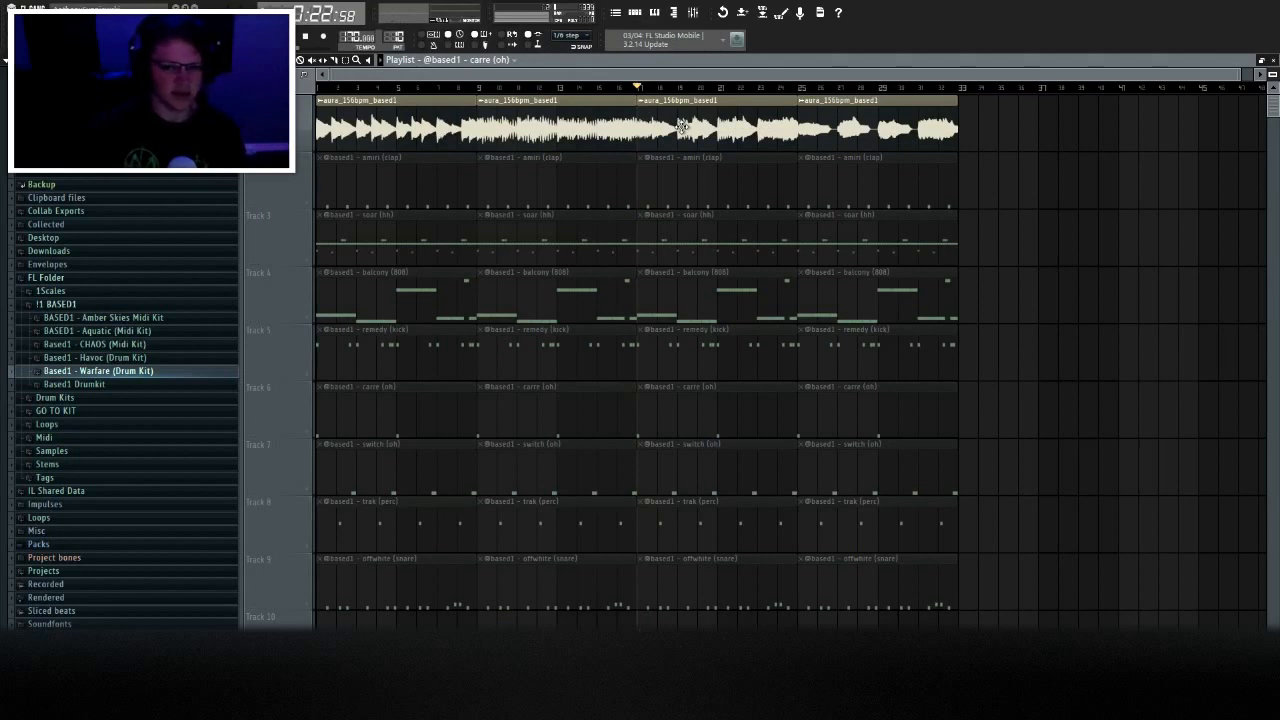
drag(590, 128, 1131, 128)
drag(746, 128, 687, 139)
click(478, 90)
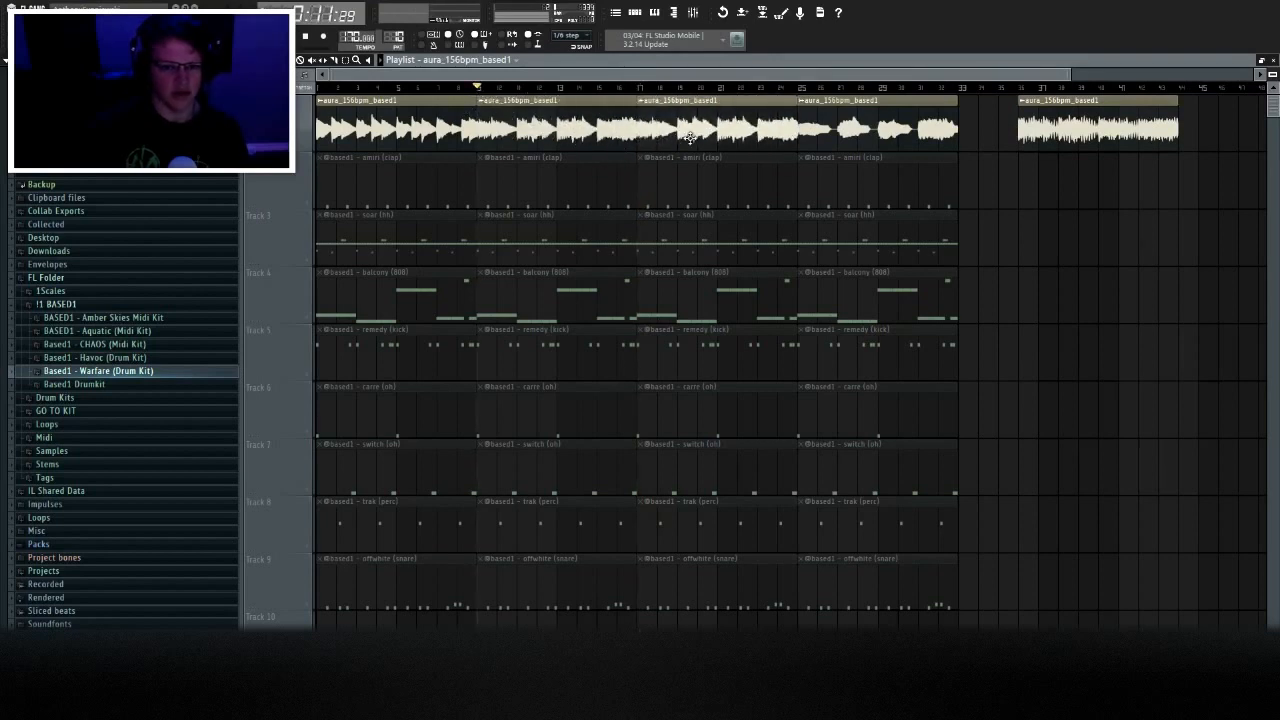
Mark bars 25 to 49 on the timeline and move the set-aside sample section to bar 49.
drag(478, 90, 798, 92)
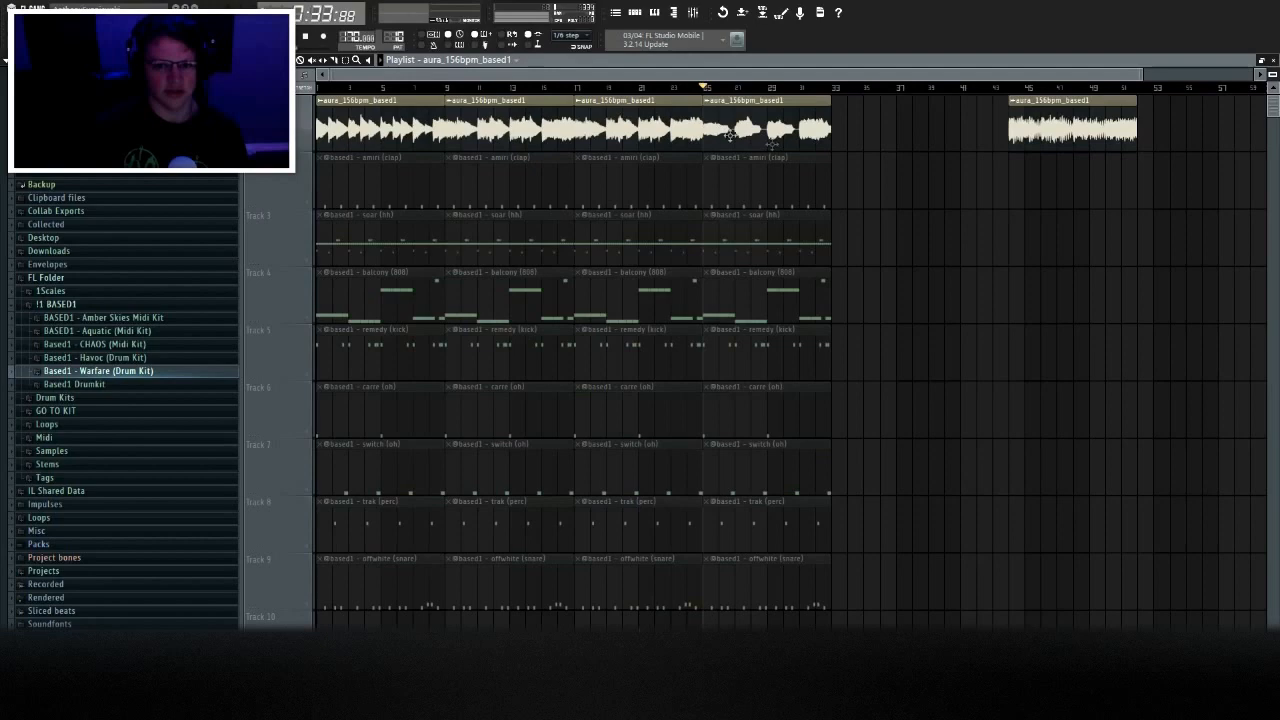
scroll(785, 130, up, 4)
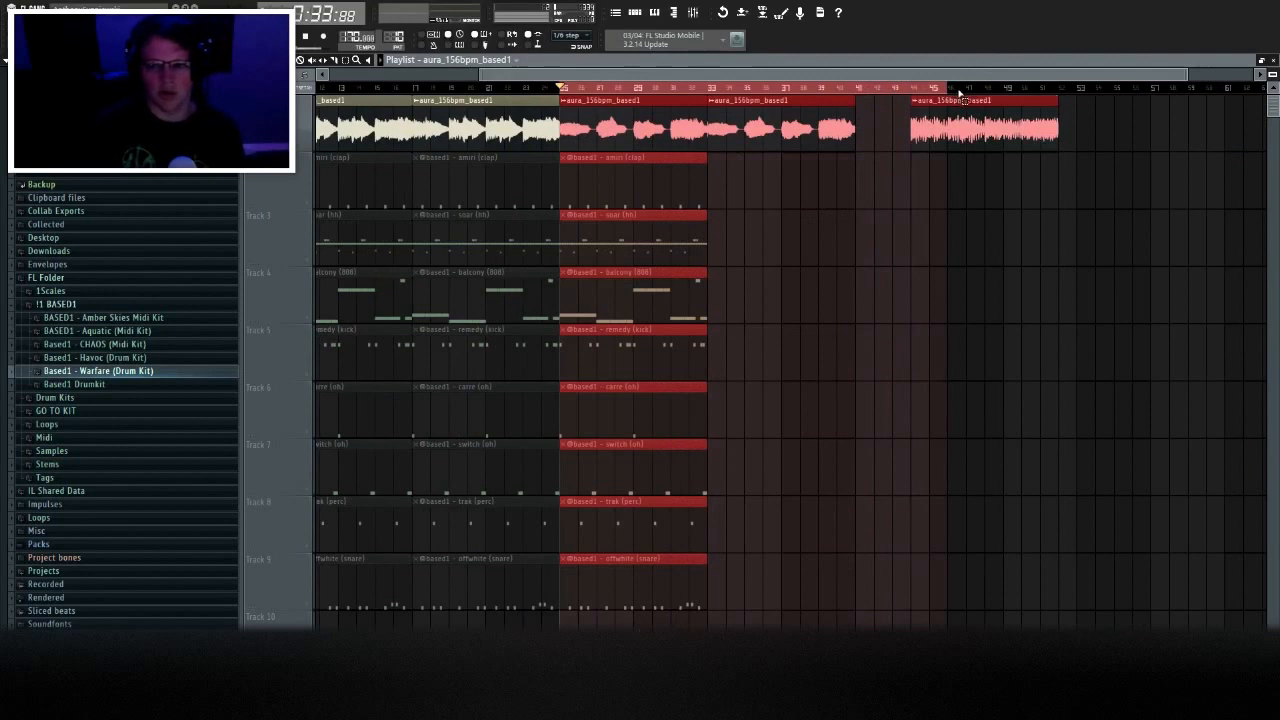
drag(957, 92, 1113, 128)
ctrl+click(1061, 142)
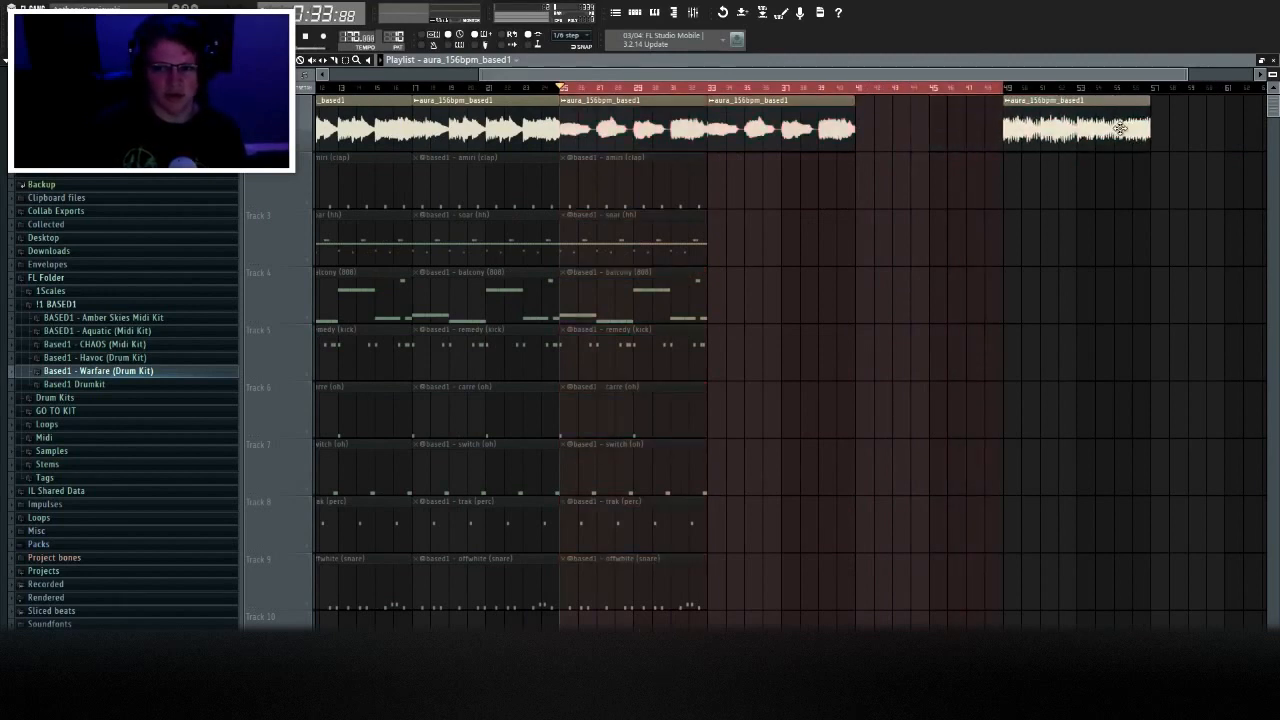
click(573, 90)
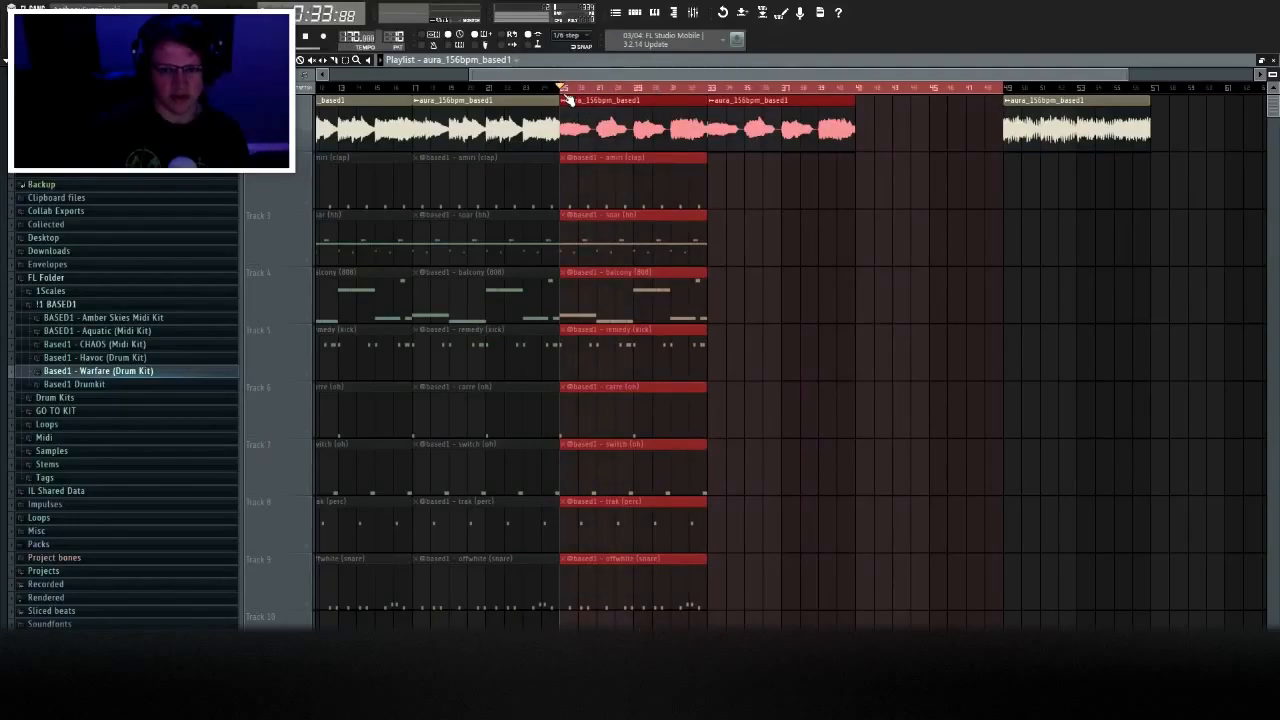
ctrl+click(822, 212)
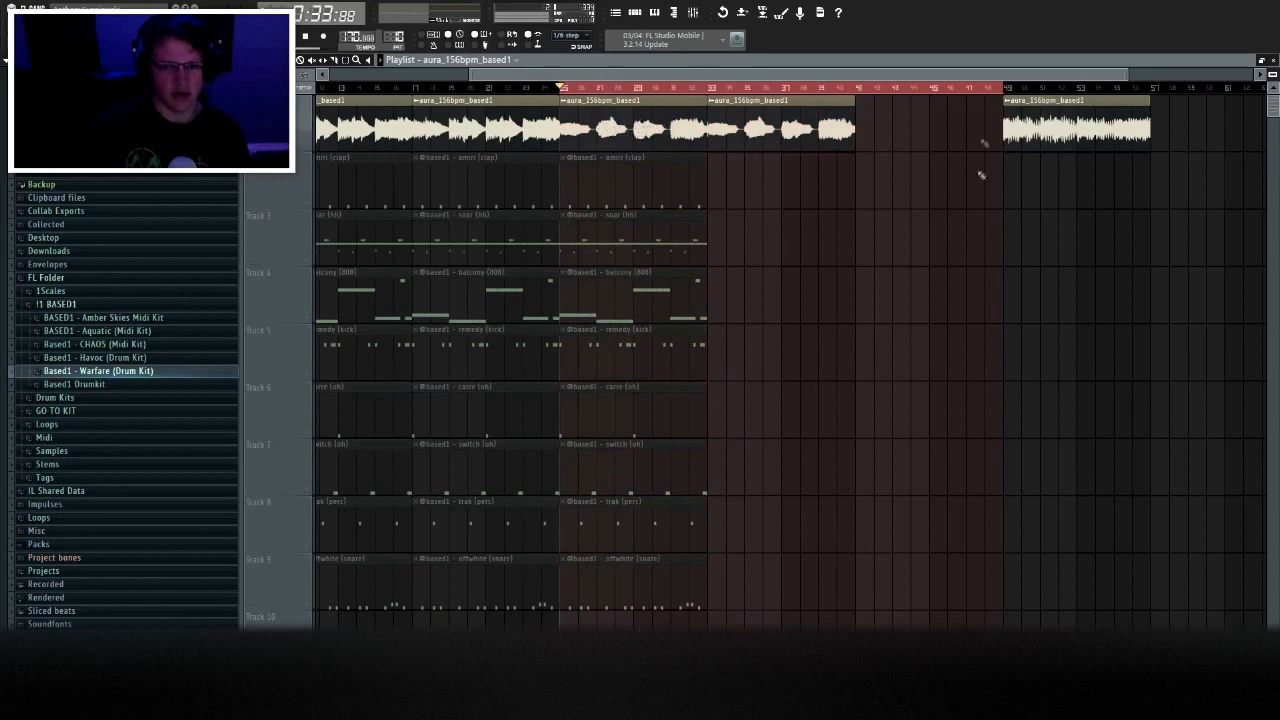
Copy the sample's opening eight-bar section to bar 41 and clear the timeline selection.
drag(672, 76, 505, 78)
drag(388, 130, 1135, 135)
drag(988, 75, 1150, 75)
ctrl+click(908, 89)
drag(904, 90, 986, 97)
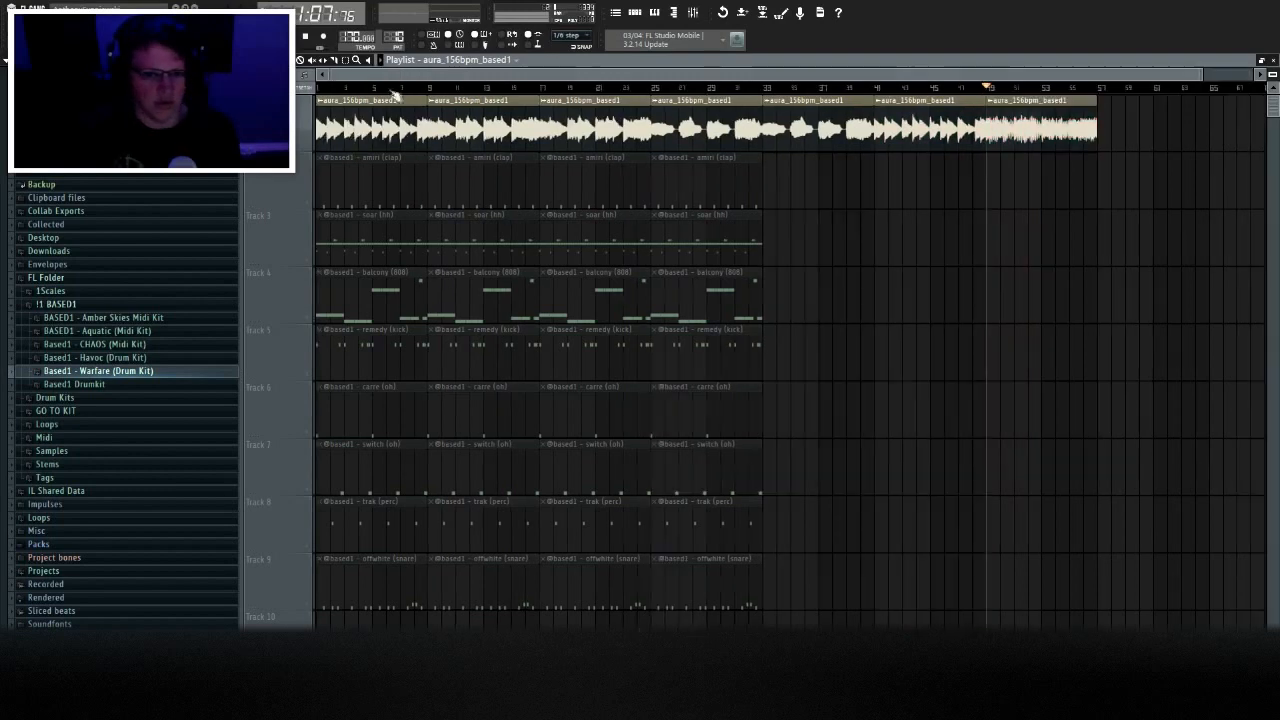
click(320, 93)
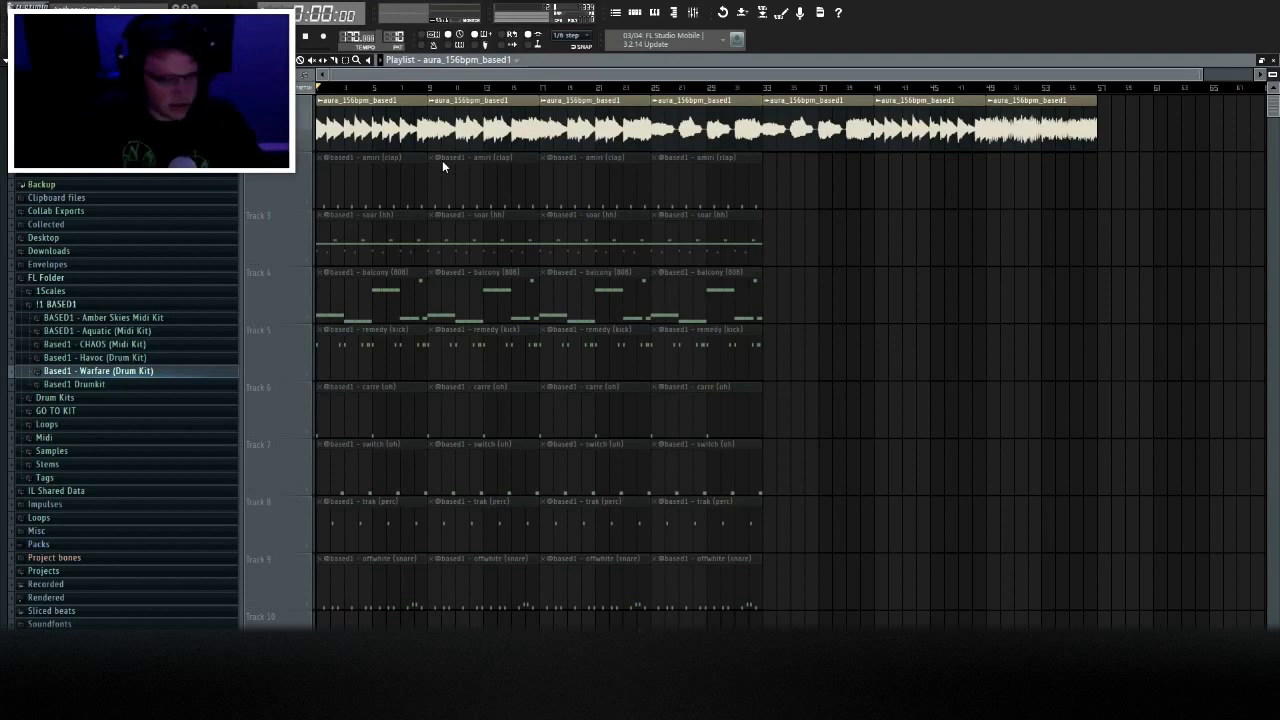
Delete all eight drum clips from the intro in bars 1 to 8.
scroll(442, 160, up, 2)
right_click(398, 209)
right_click(397, 252)
right_click(395, 308)
right_click(393, 368)
right_click(391, 425)
right_click(394, 482)
right_click(400, 538)
right_click(408, 592)
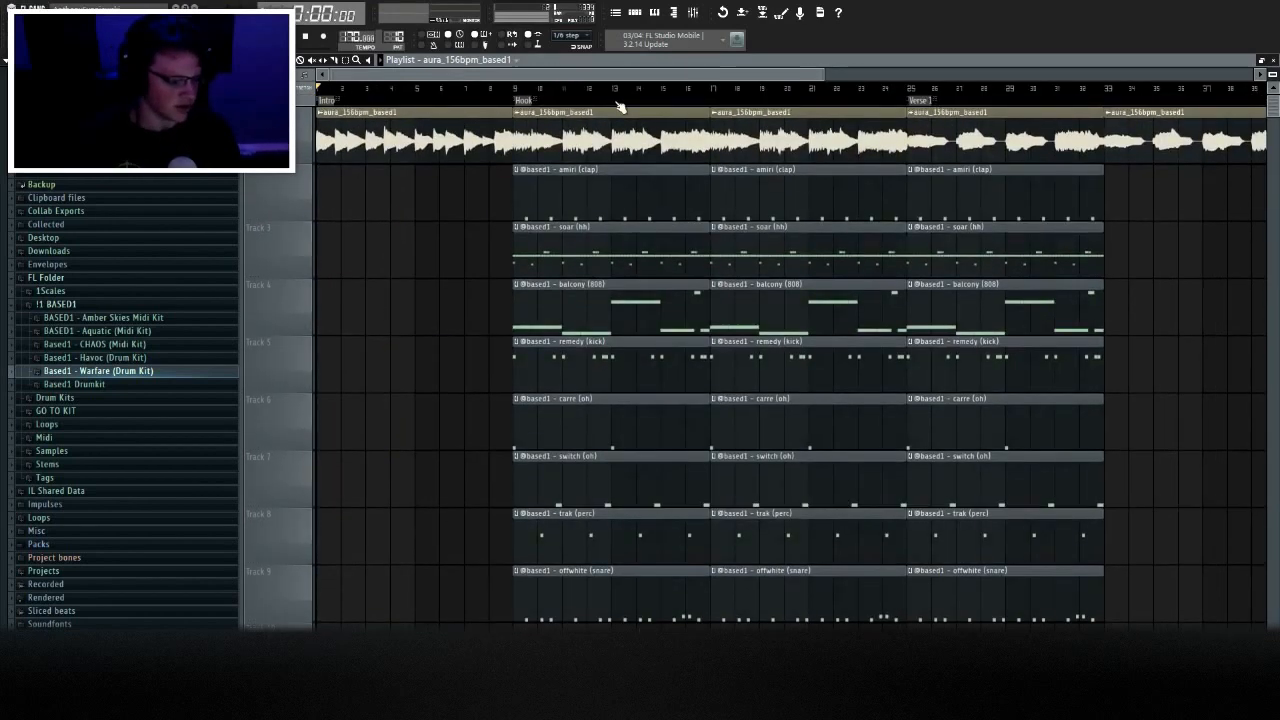
Delete the switch (oh), trak (perc) and offwhite (snare) clips from the Hook's first eight bars, starting at bar 9.
drag(438, 98, 625, 98)
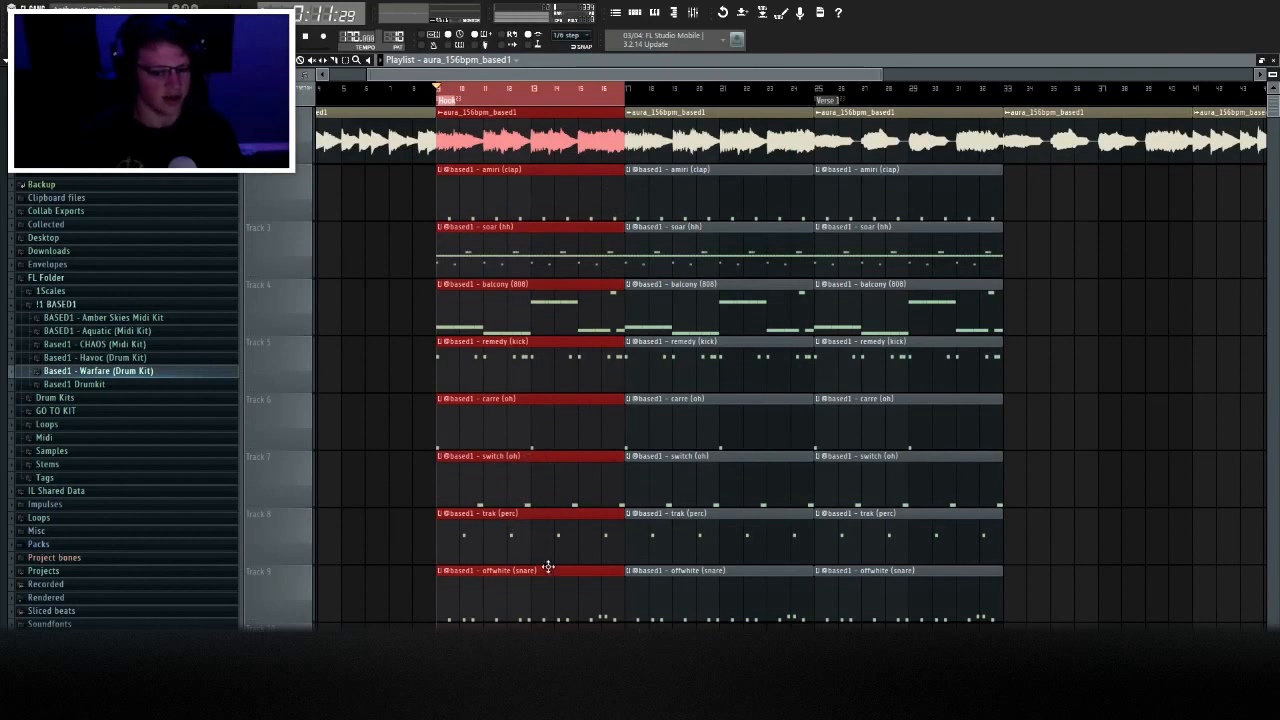
right_click(545, 622)
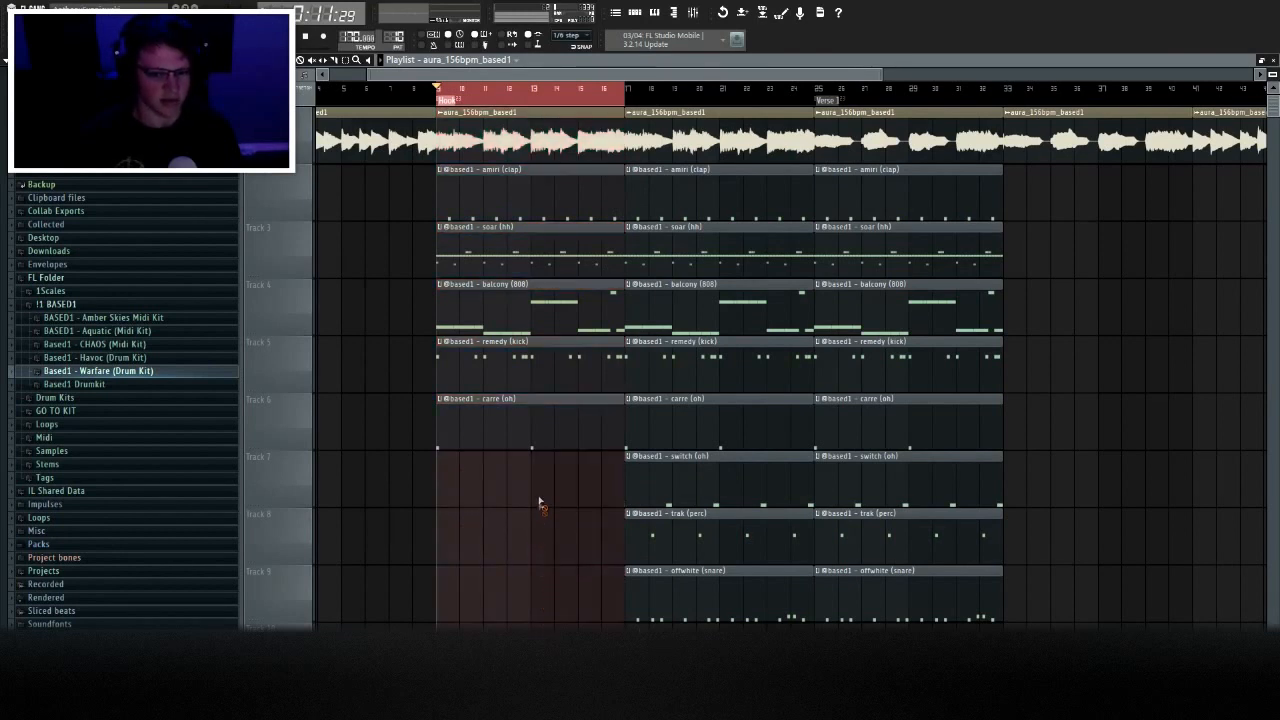
Make the soar (hh) clip in the Hook's first eight bars unique and delete its D5, G#4 and G4 roll notes.
ctrl+scroll(471, 211, up, 2)
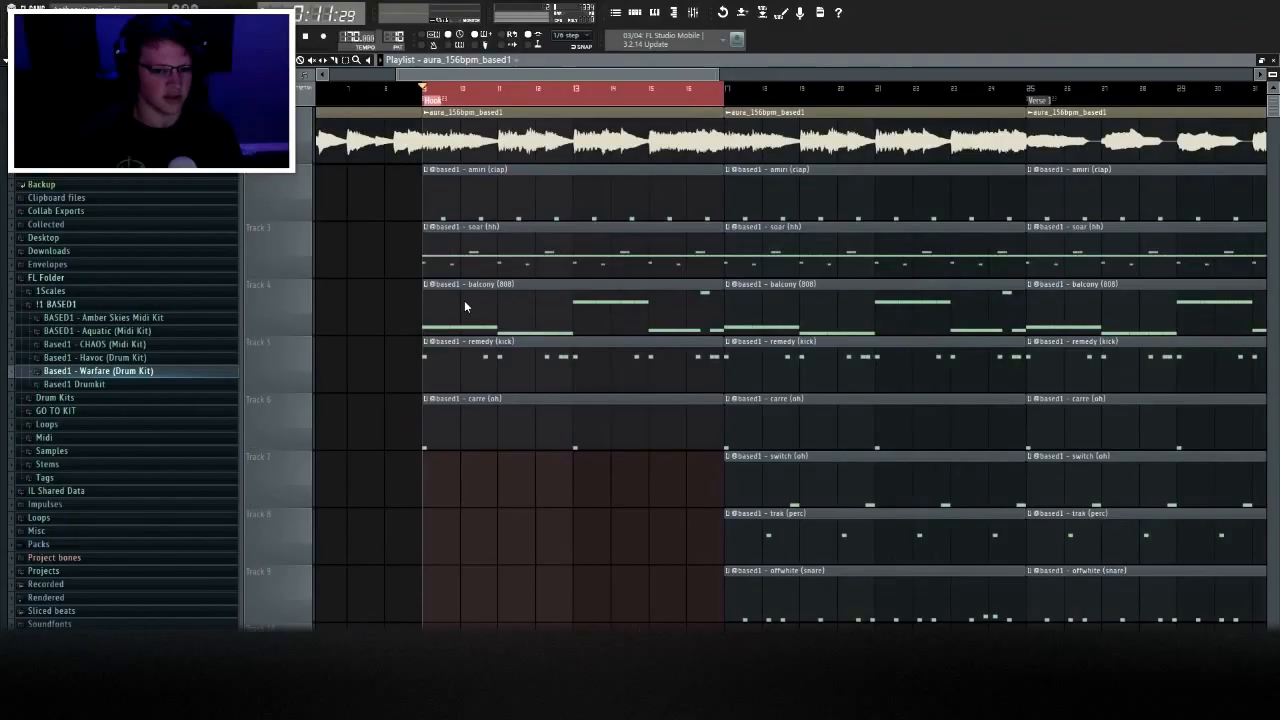
double_click(526, 245)
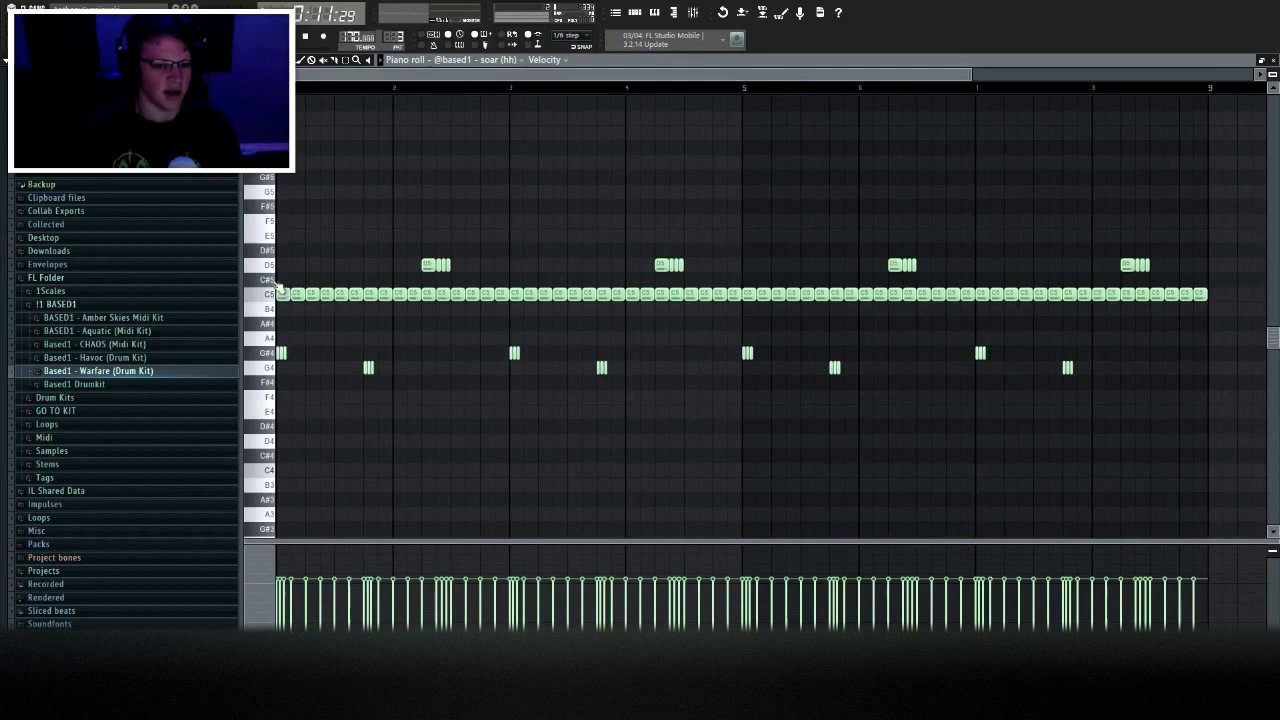
double_click(270, 264)
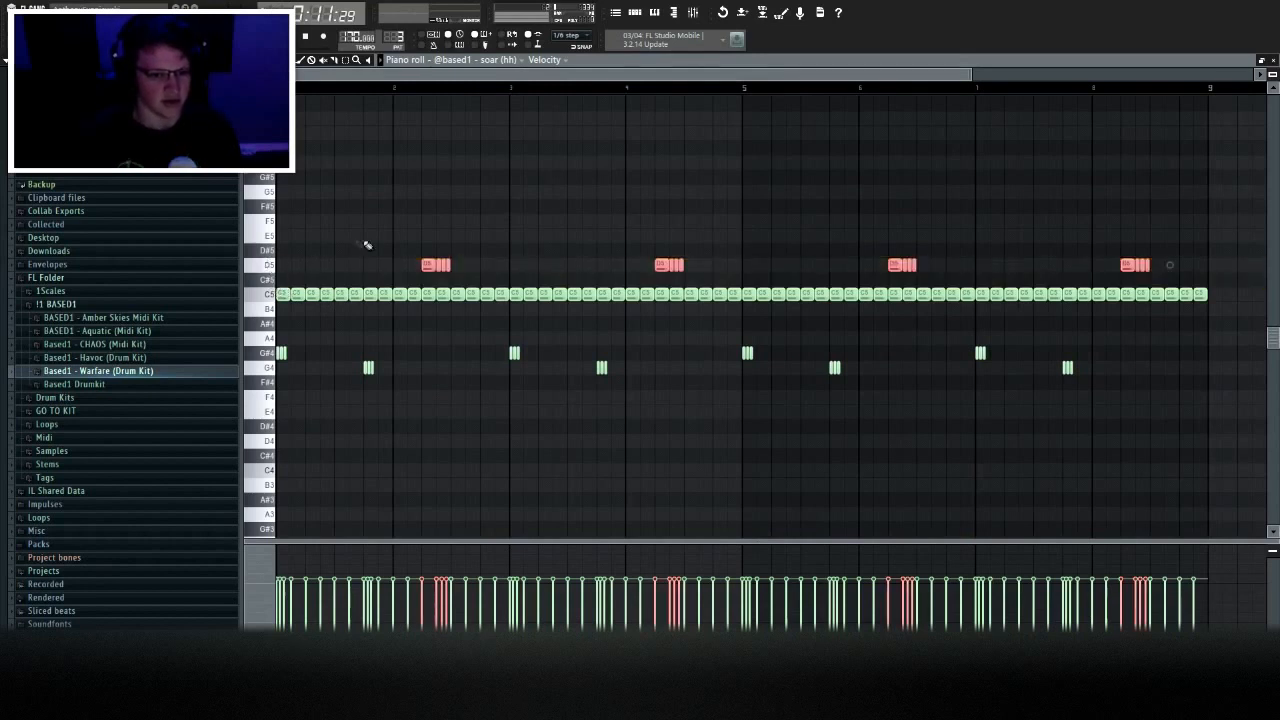
drag(268, 337, 277, 408)
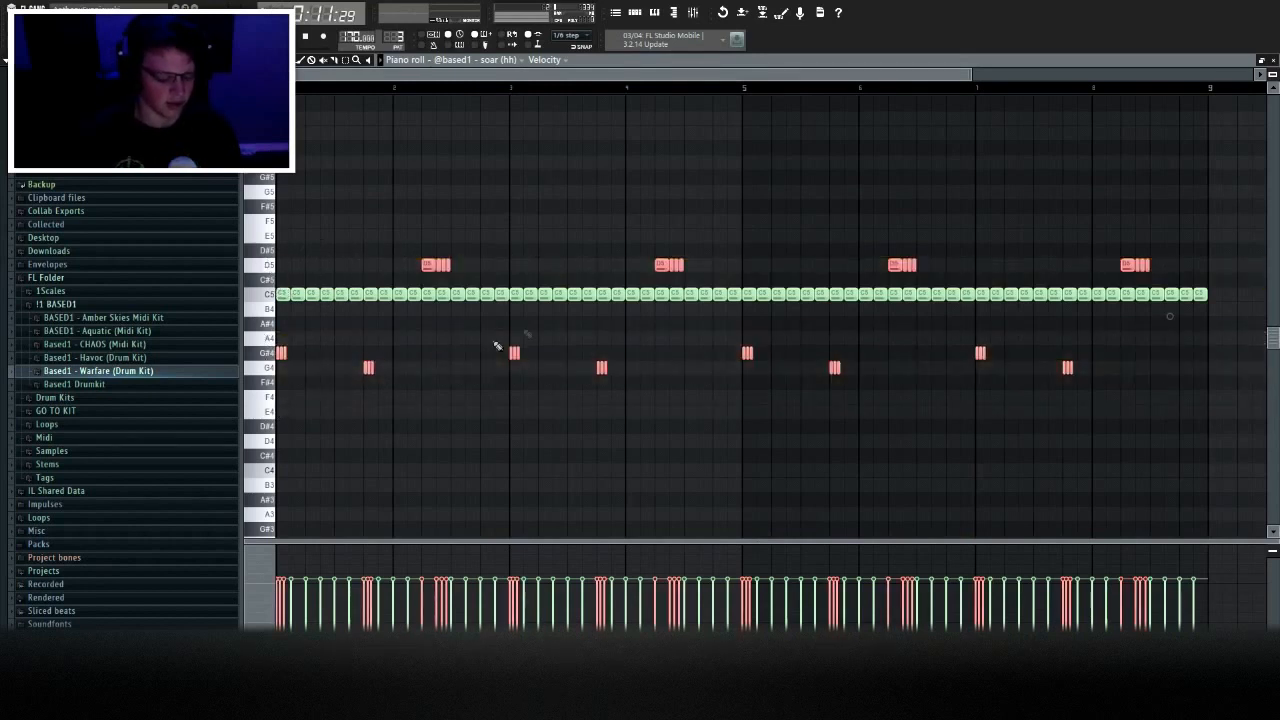
key(Delete)
click(1274, 60)
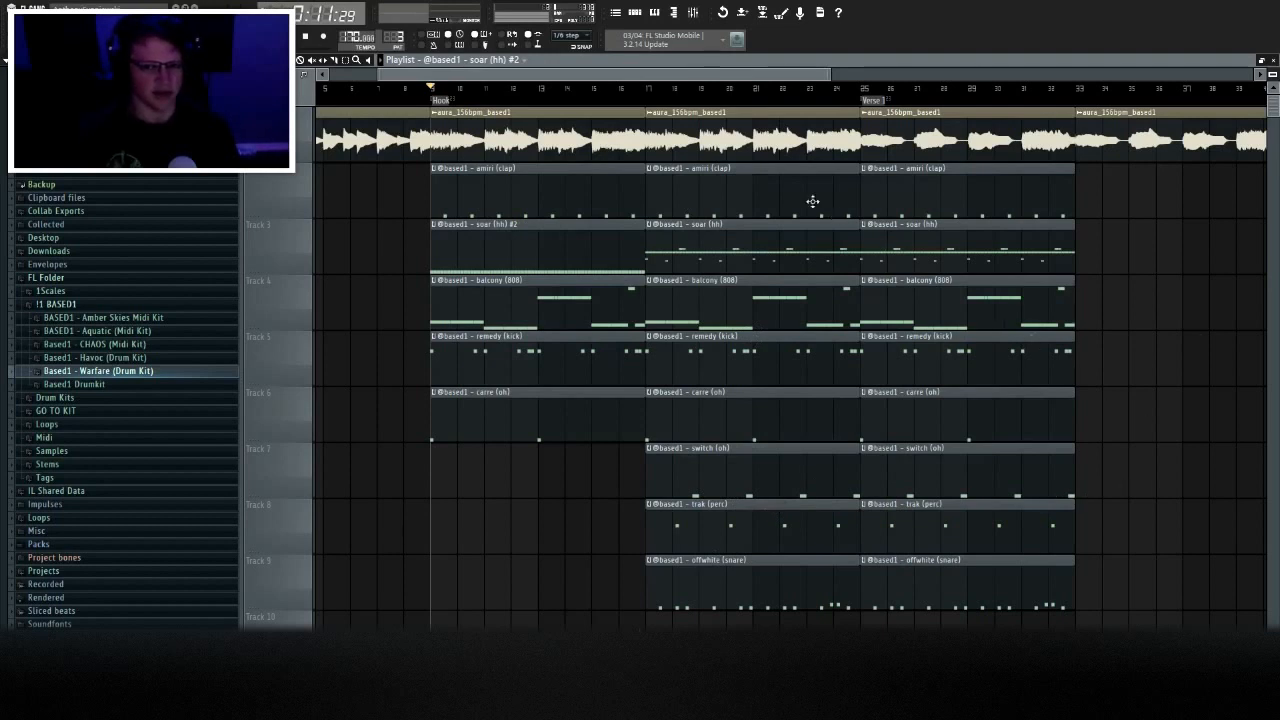
Shift all drum clips down one track and copy the sample clip at bar 17 into the freed track.
key(ctrl+a)
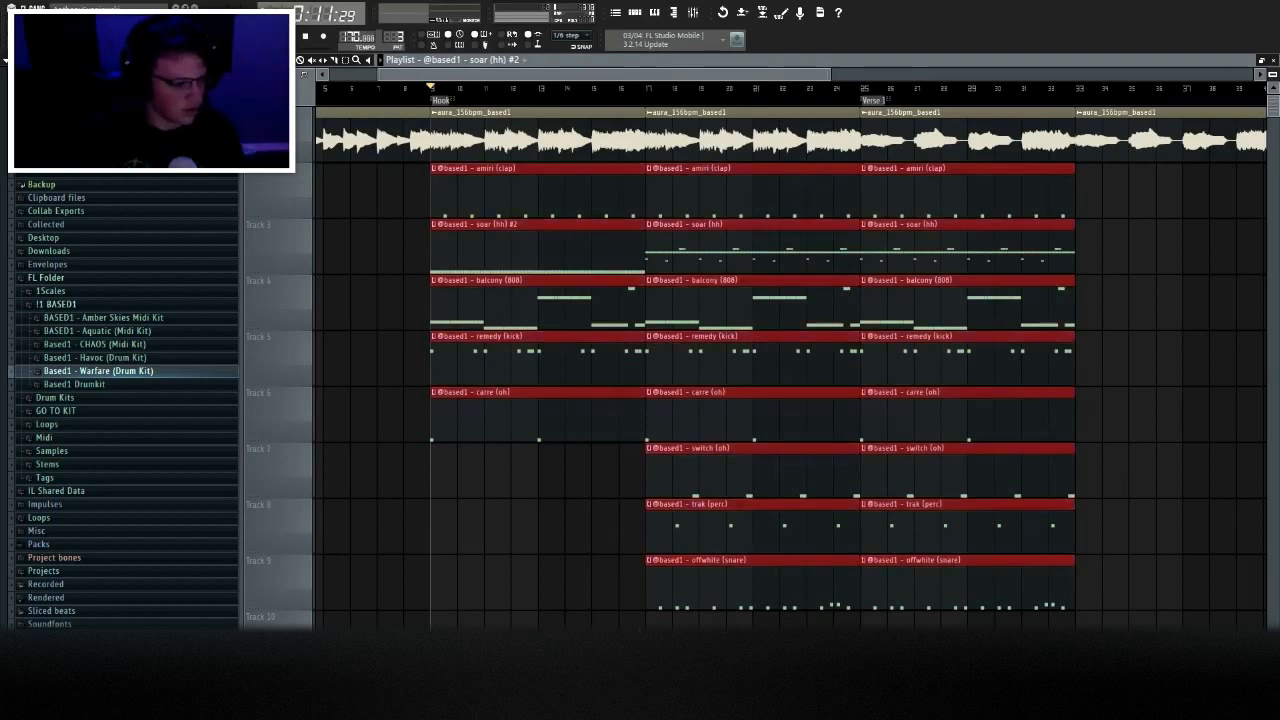
key(shift+Down)
key(ctrl+d)
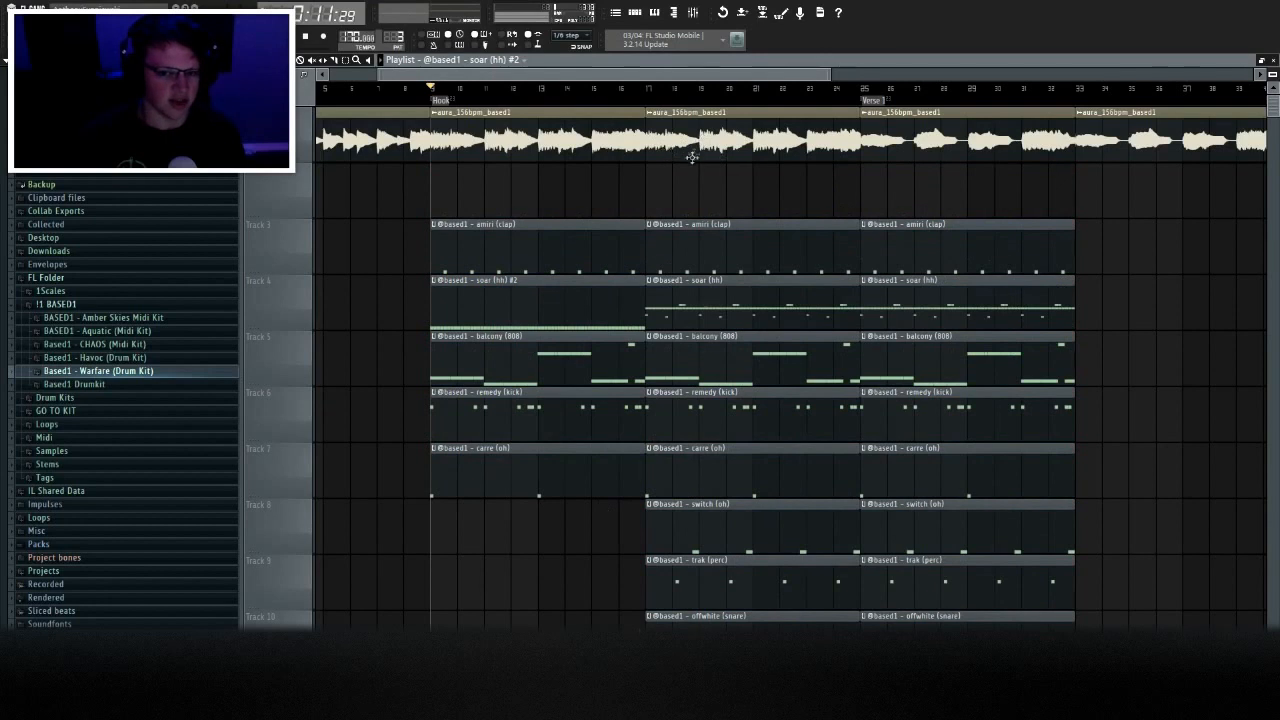
drag(697, 142, 697, 200)
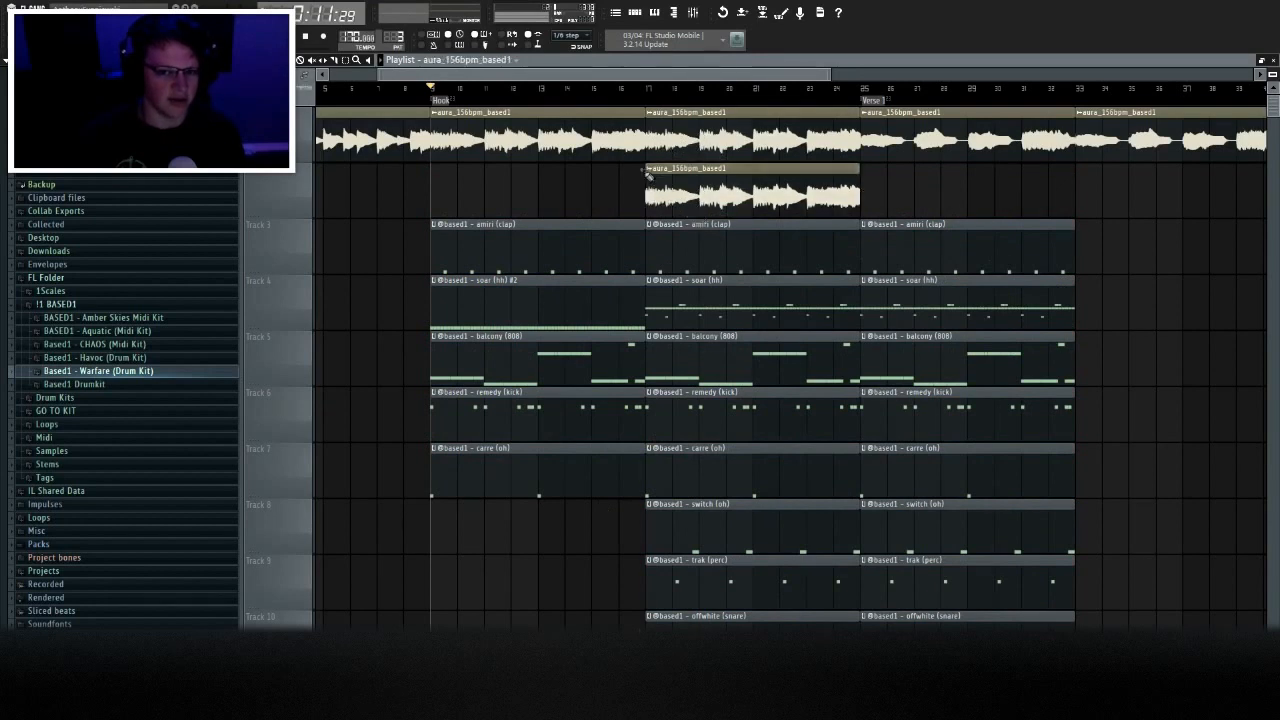
Render the copied sample clip in bars 17 to 25 to a new audio clip and set its time stretching mode to Auto.
click(697, 238)
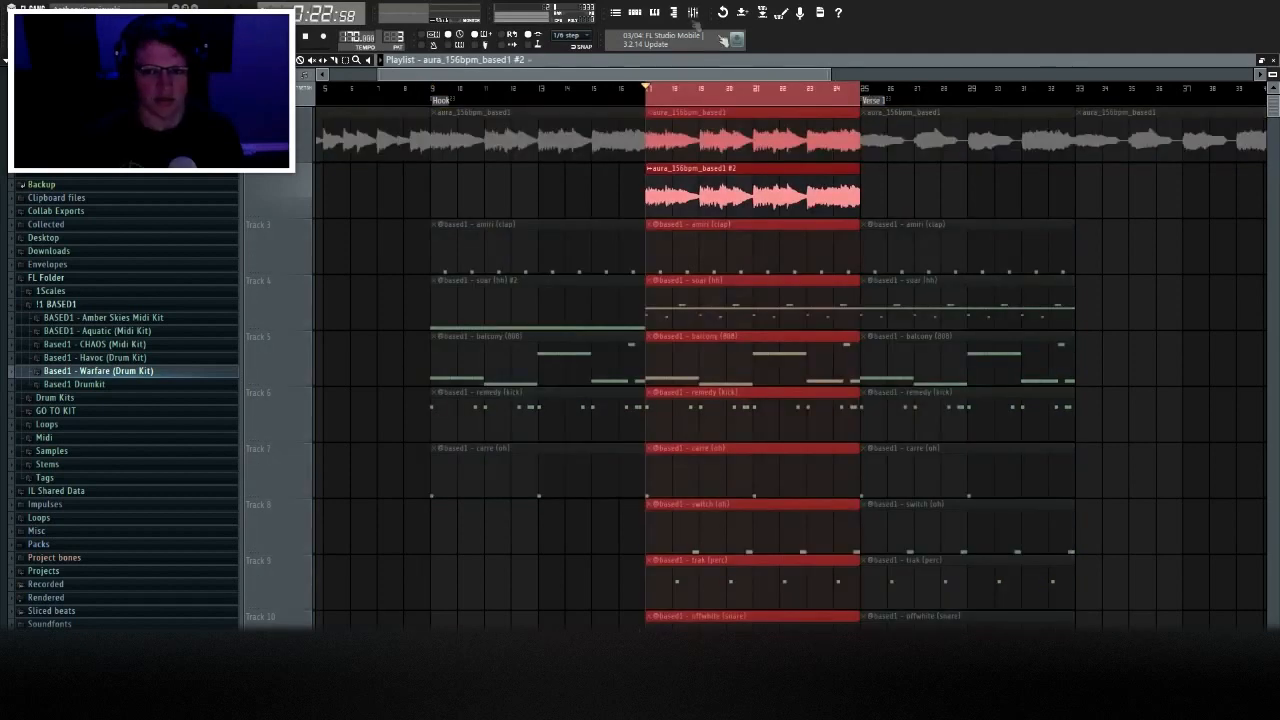
key(F9)
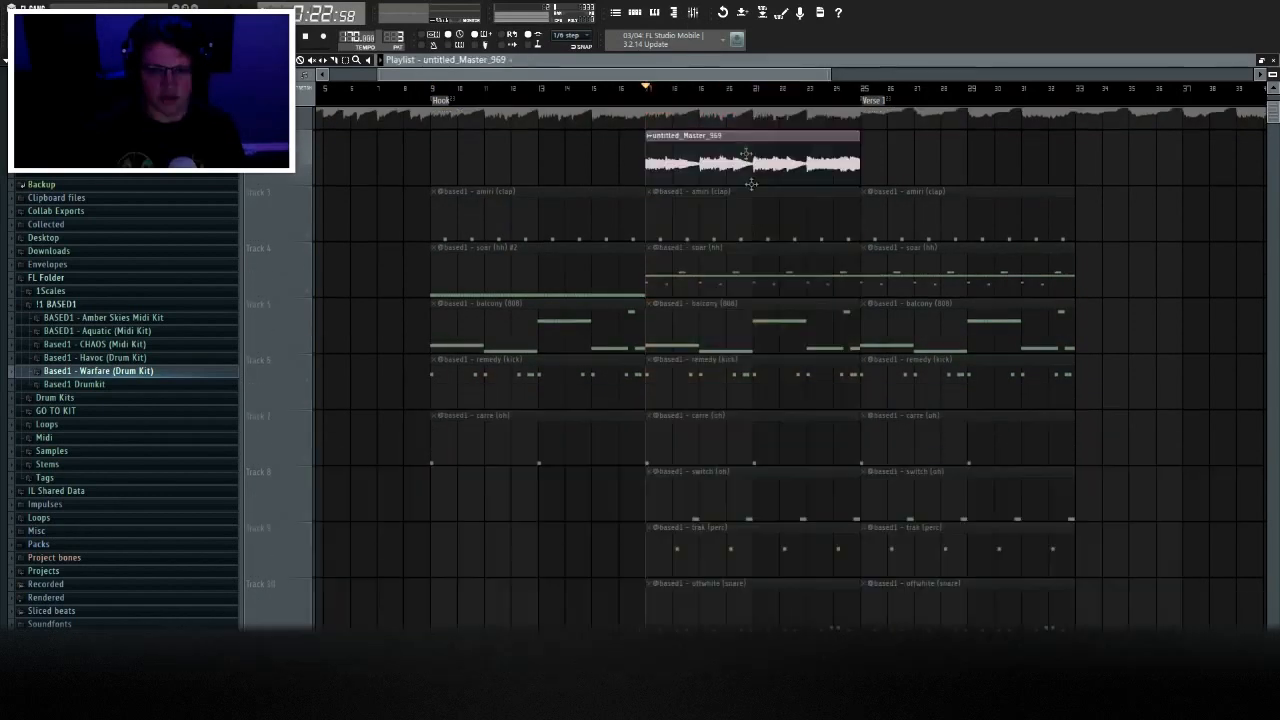
scroll(751, 184, up, 1)
double_click(753, 190)
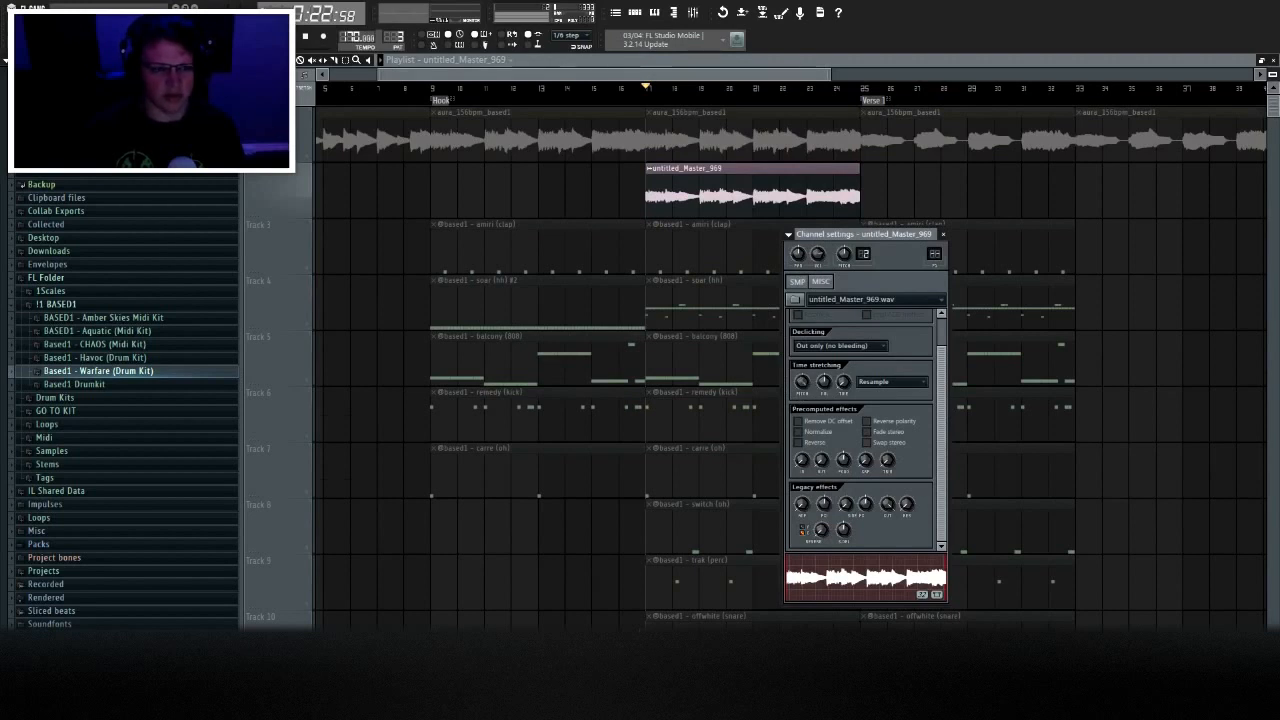
key(space)
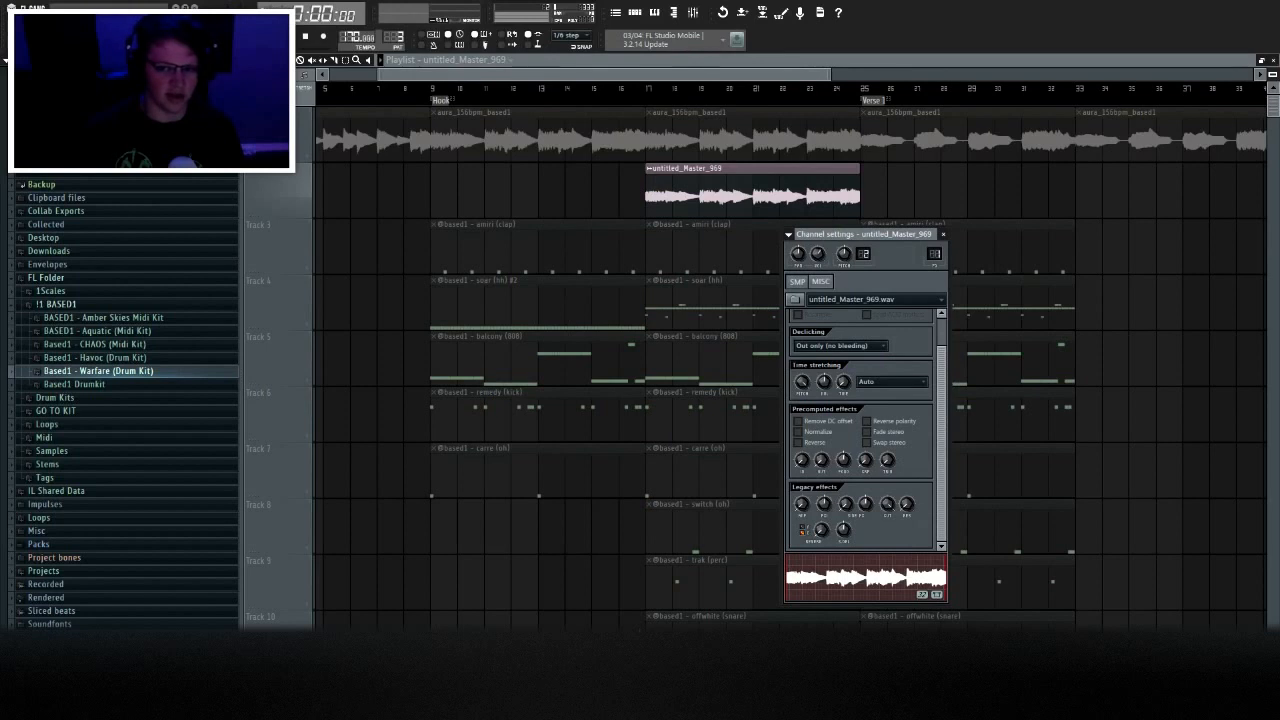
Play the rendered layer together with the original sample, balance the layer's channel volume and unmute the drum tracks.
click(592, 100)
key(space)
double_click(740, 196)
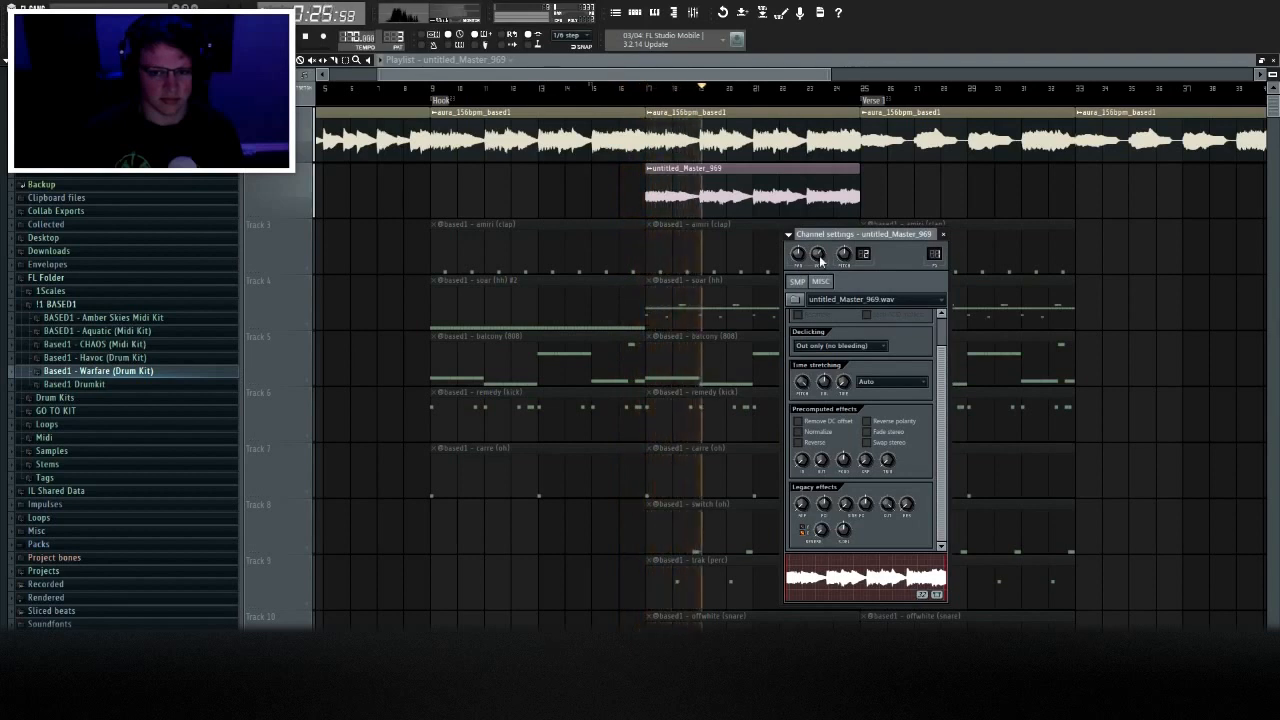
right_click(995, 185)
key(space)
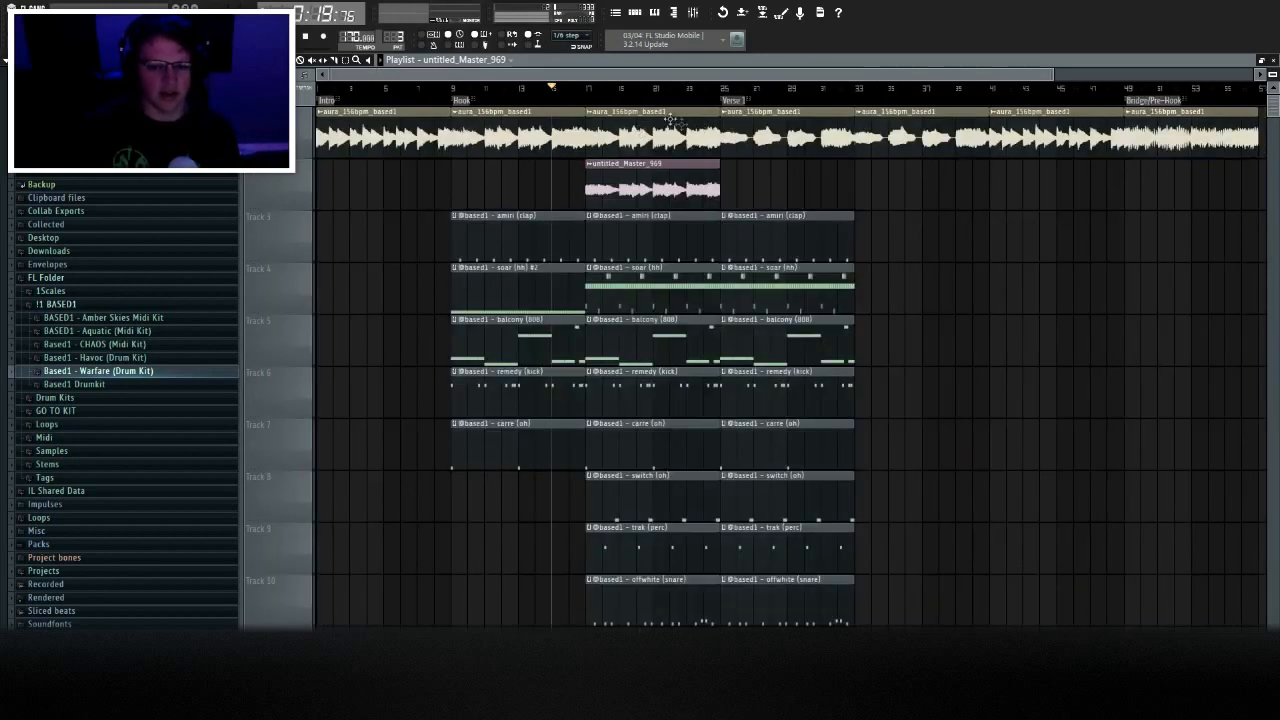
Play the Hook from bar 9 to bar 25 and fine-tune the rendered sample layer's volume against the full mix.
drag(457, 93, 720, 93)
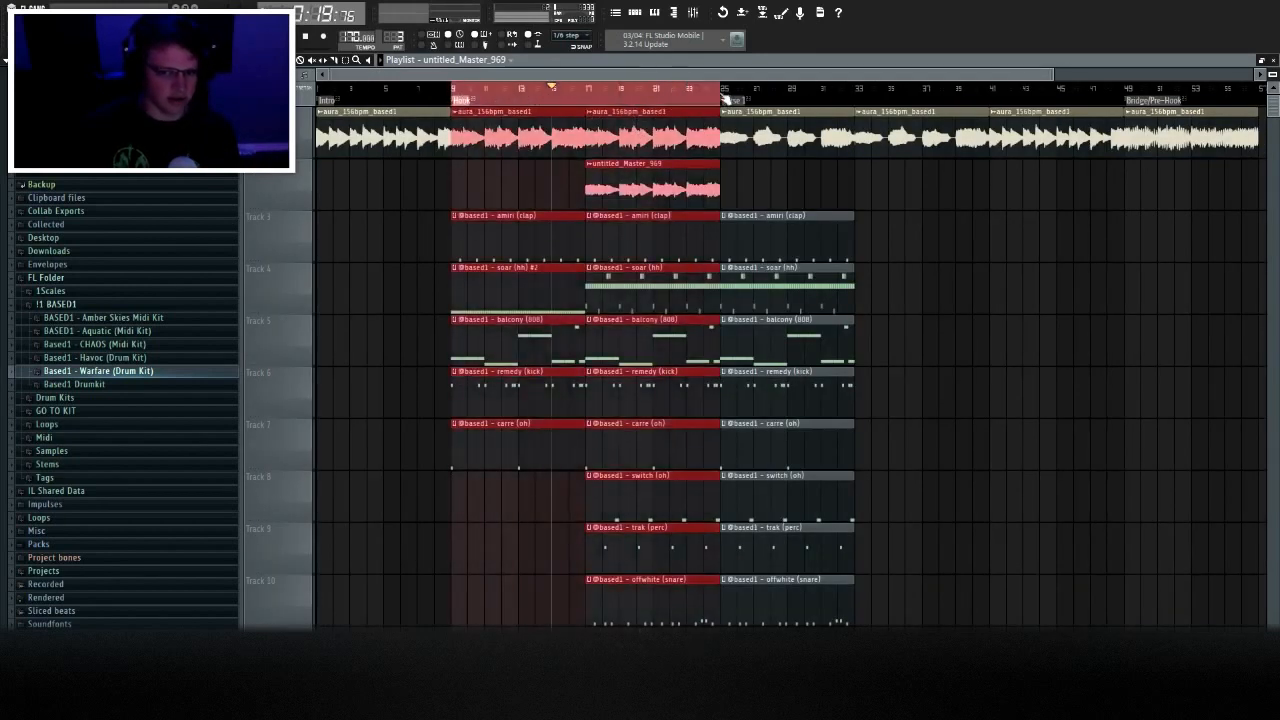
key(space)
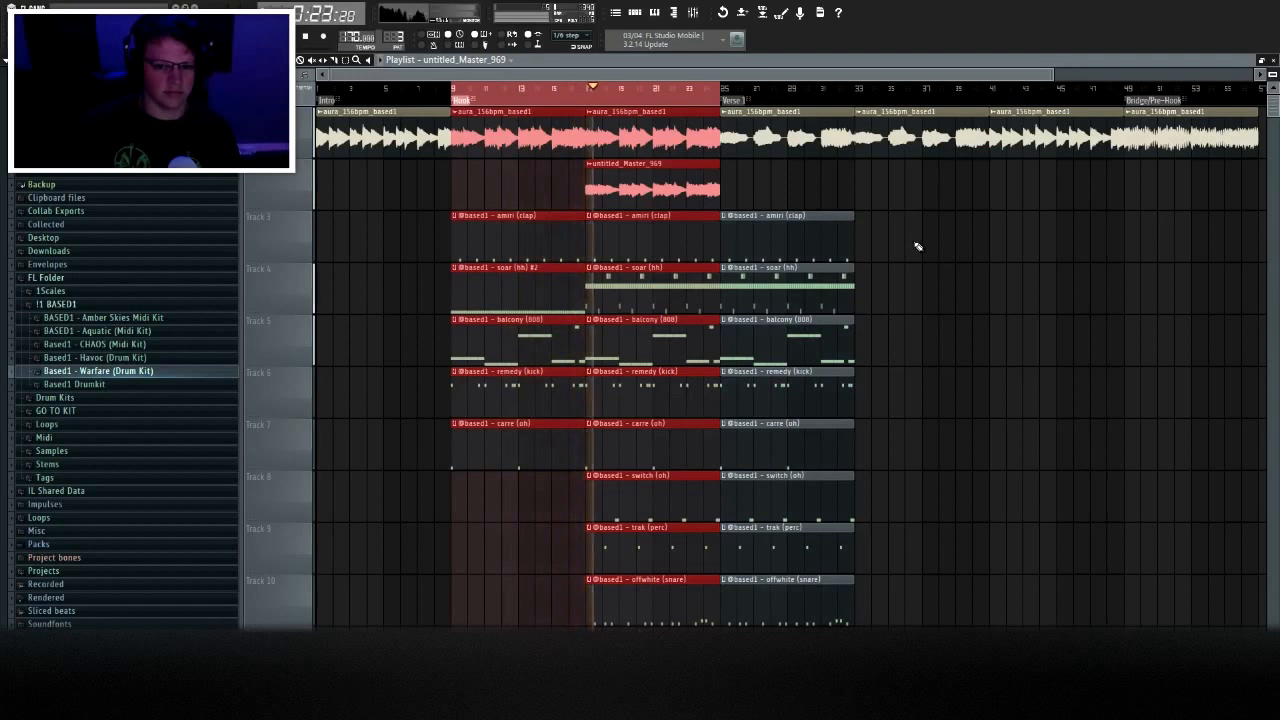
double_click(683, 184)
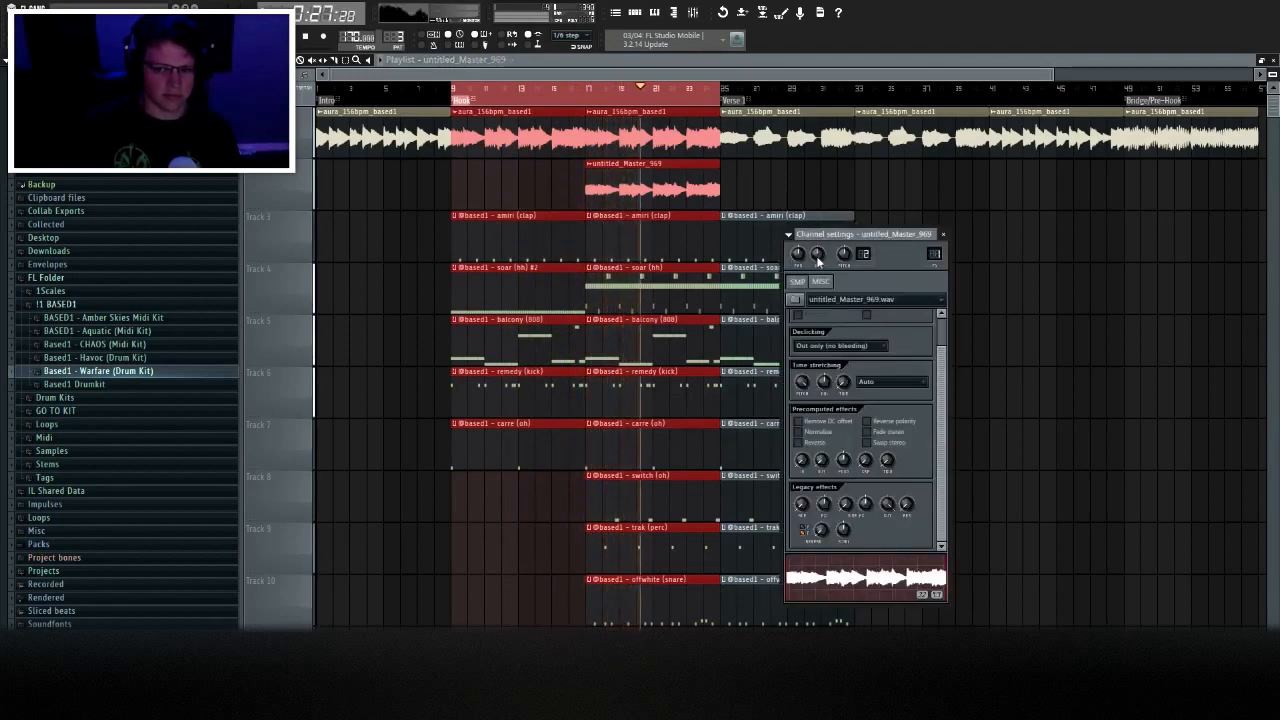
click(943, 234)
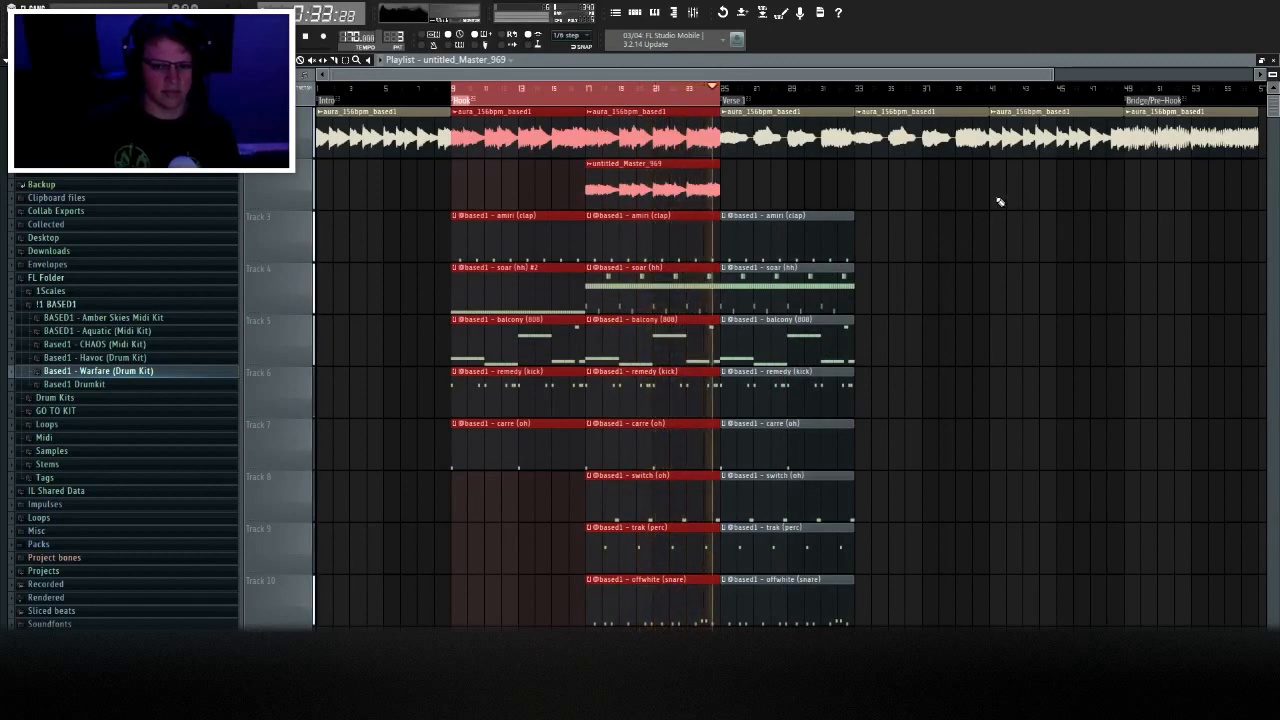
key(space)
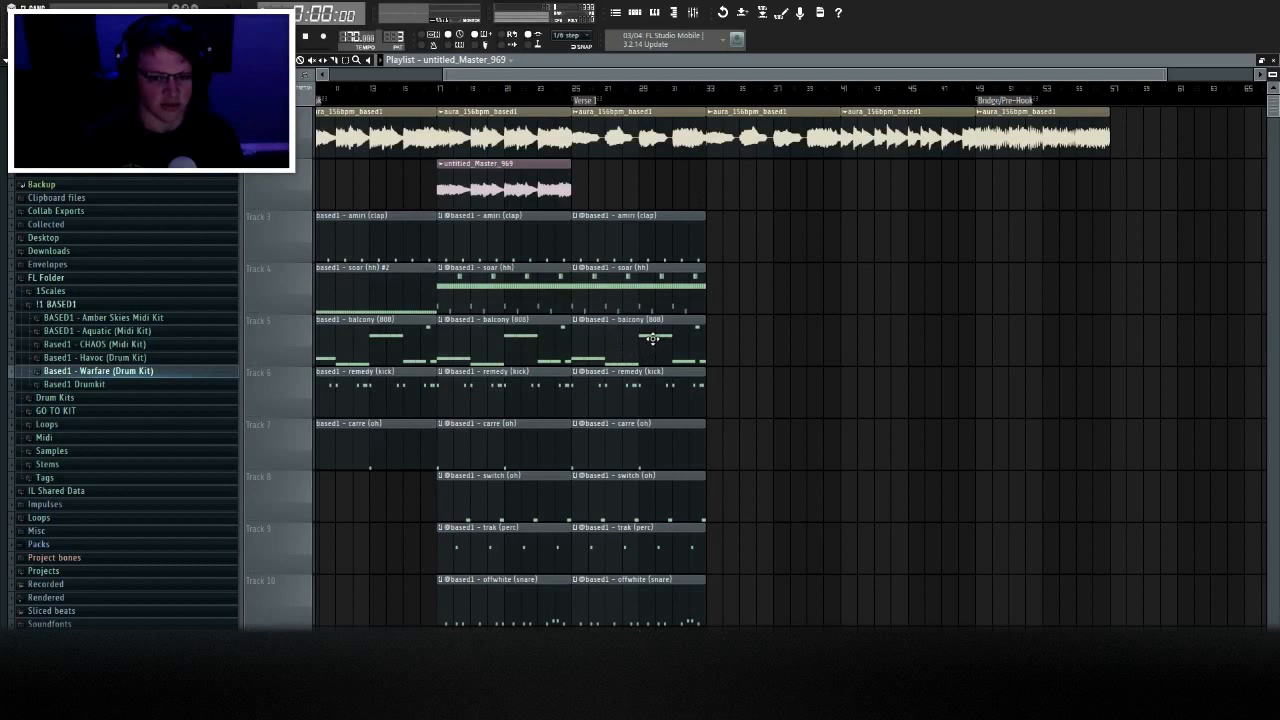
Strip Verse 1's first eight bars to the clap and hi-hat, and place a shortened balcony (808) clip from bar 27 to 33.
drag(683, 334, 686, 634)
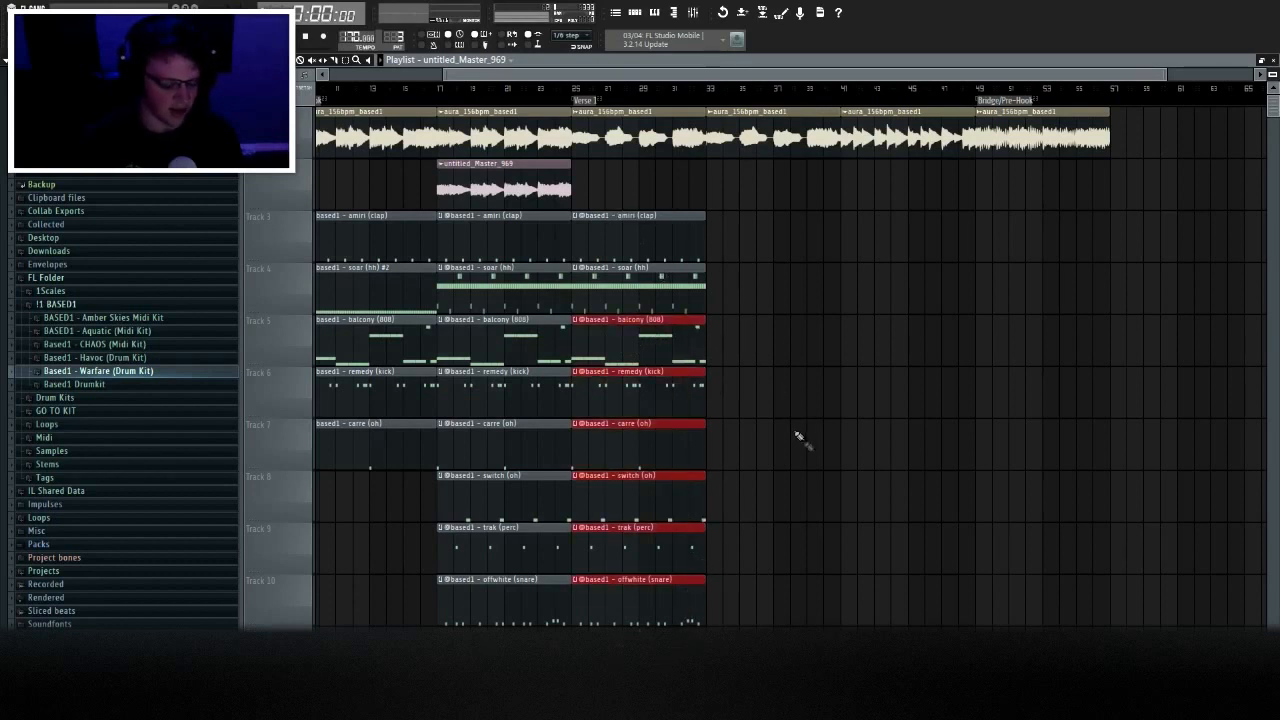
key(Delete)
drag(488, 345, 607, 344)
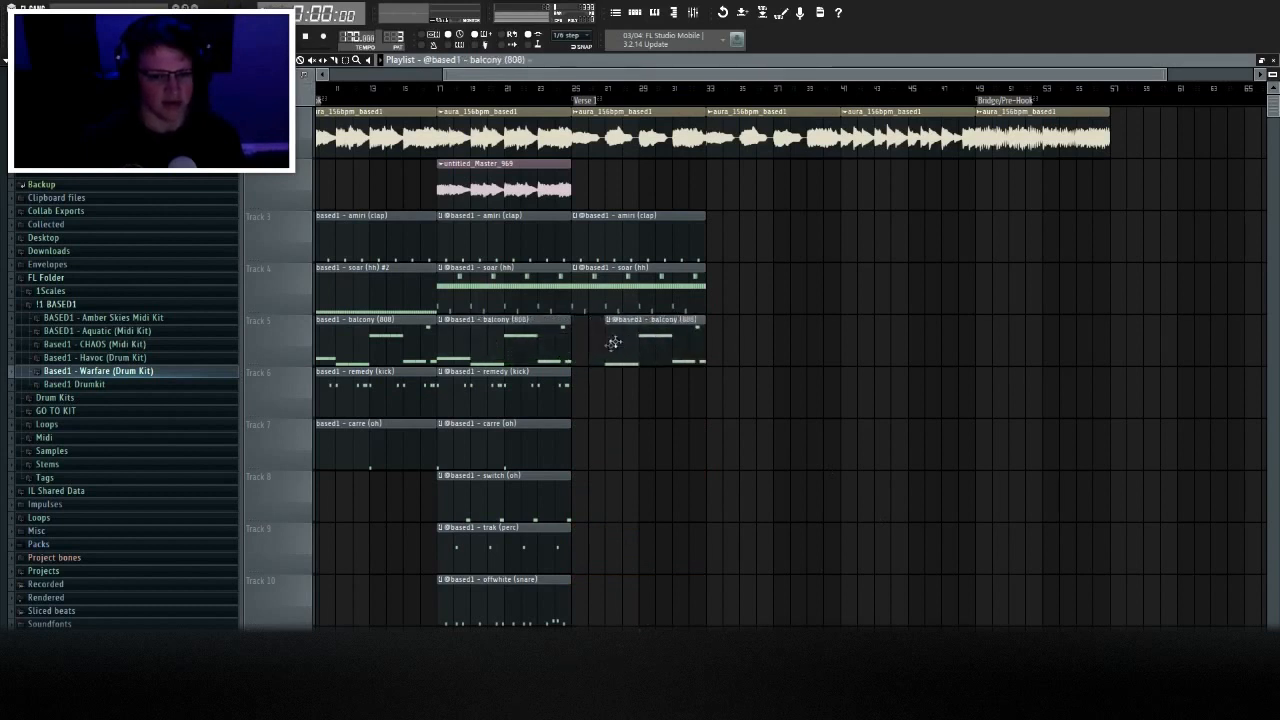
Copy all eight drum clips from bars 17 to 25 to bar 33 in the verse.
click(707, 89)
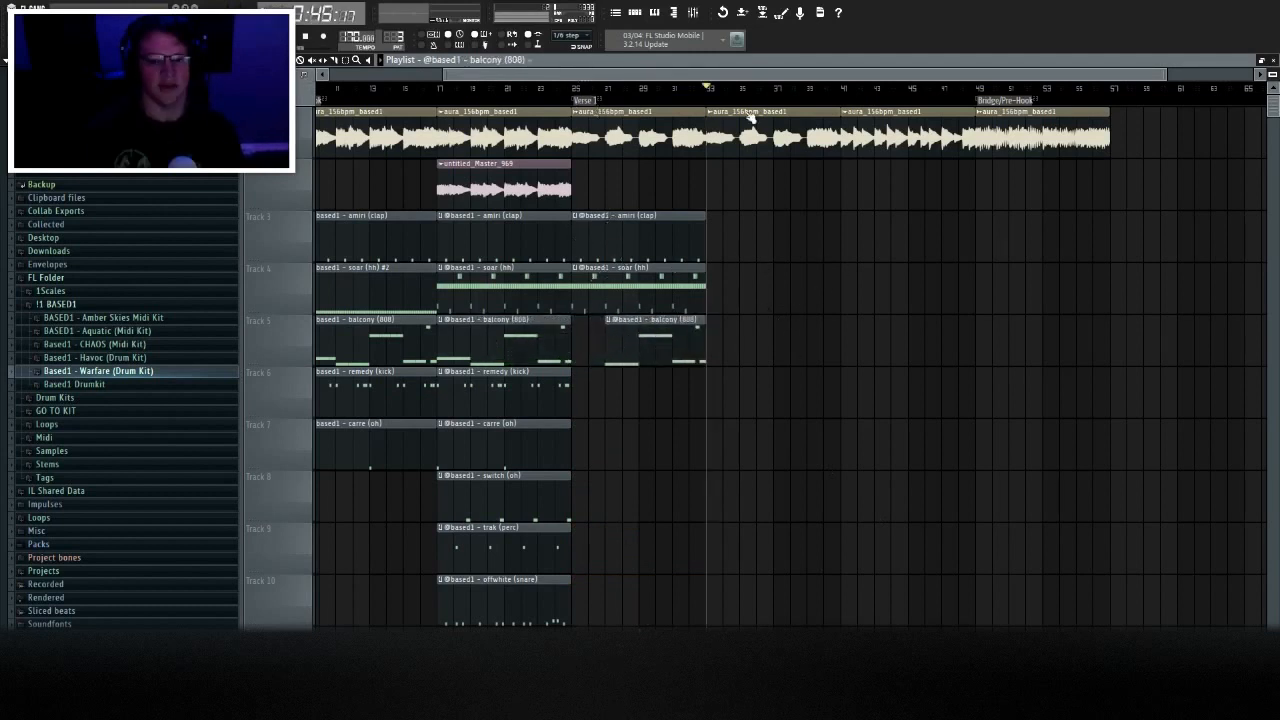
click(497, 240)
drag(474, 245, 736, 239)
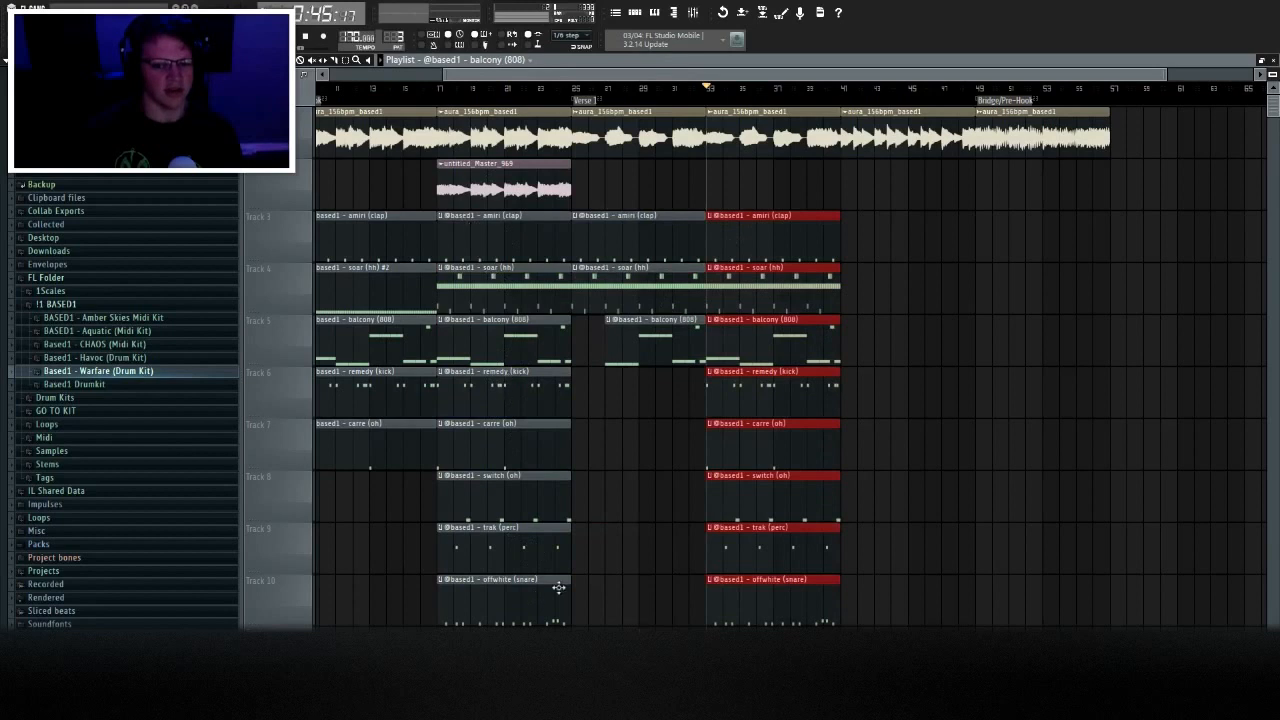
ctrl+click(847, 286)
drag(795, 236, 810, 597)
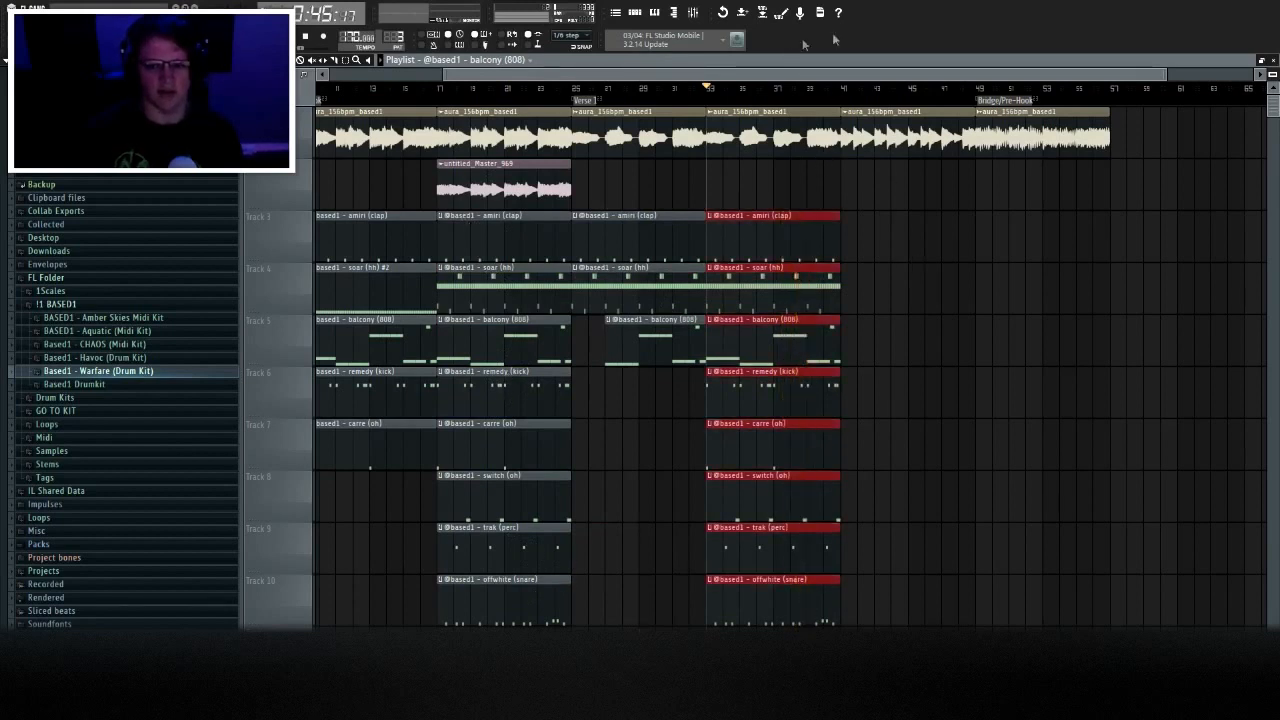
Duplicate the drum clips from bar 33 to bar 41 and delete the copied balcony (808) and remedy (kick) clips.
key(ctrl+b)
ctrl+click(1052, 304)
right_click(912, 348)
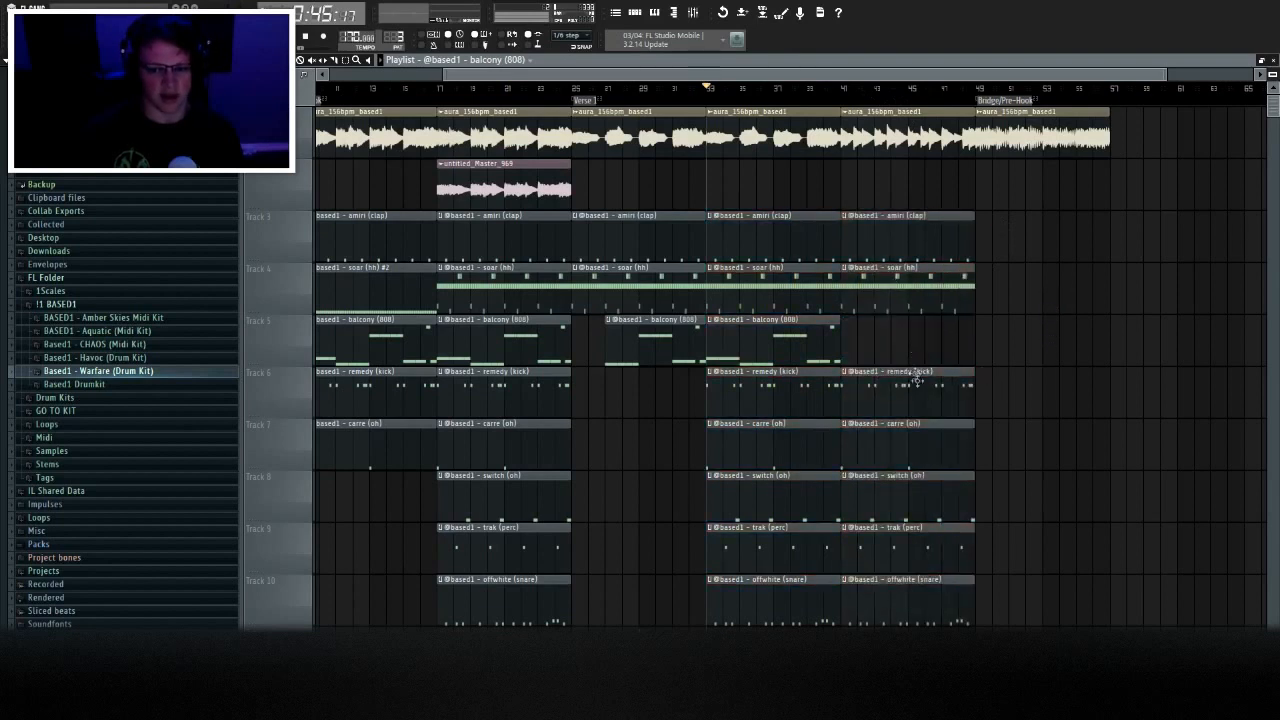
right_click(925, 403)
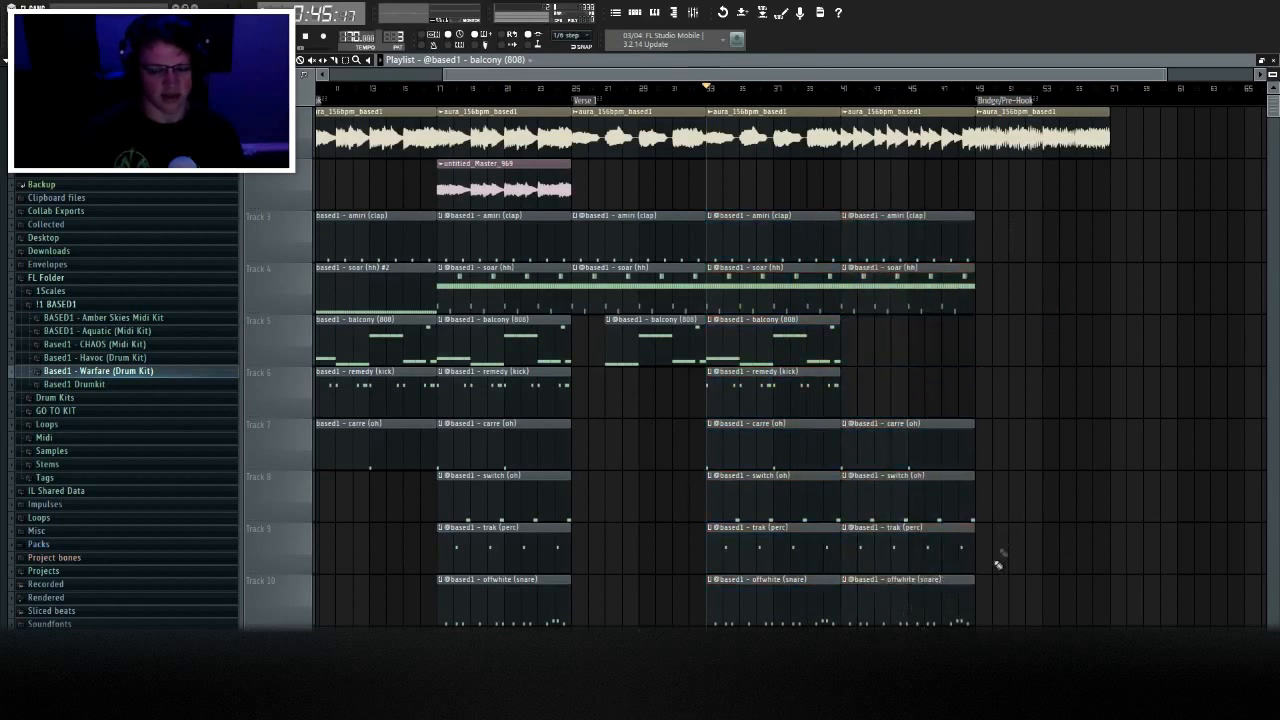
Play back Verse 1 from bar 25 to 49 and mark the Bridge/Pre-Hook section from bar 49 to 57.
scroll(1114, 440, down, 4)
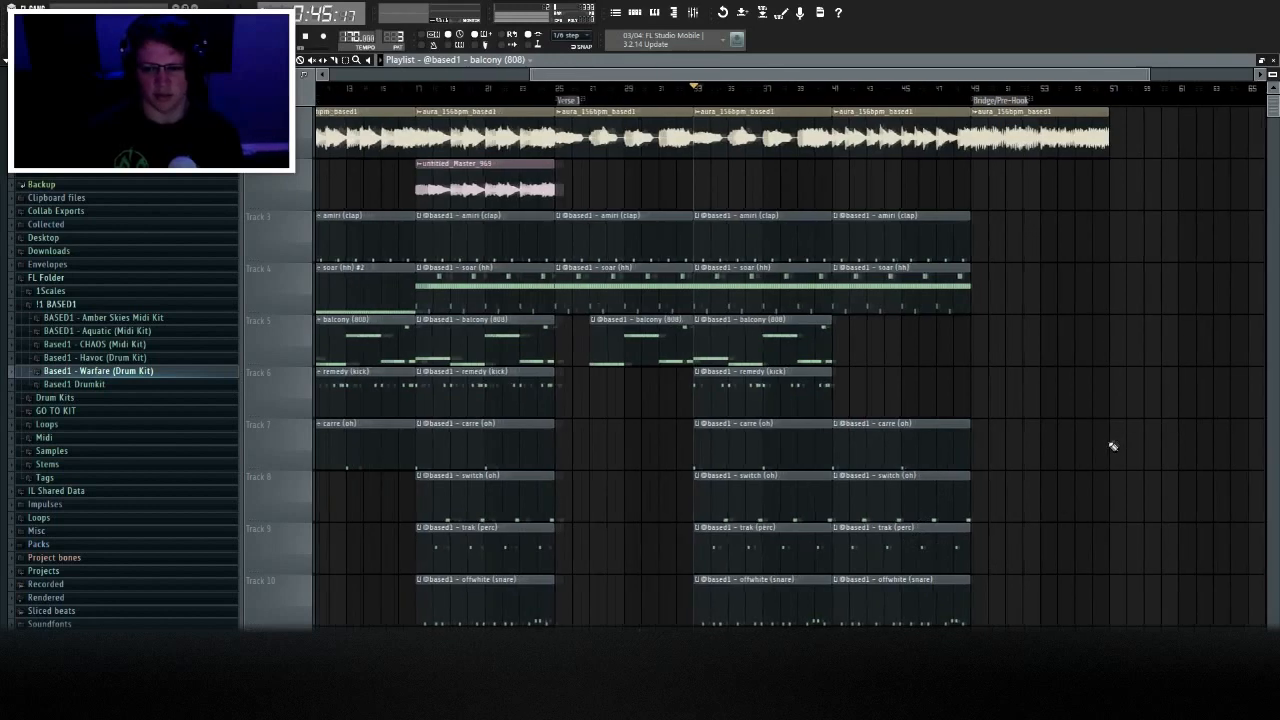
click(662, 88)
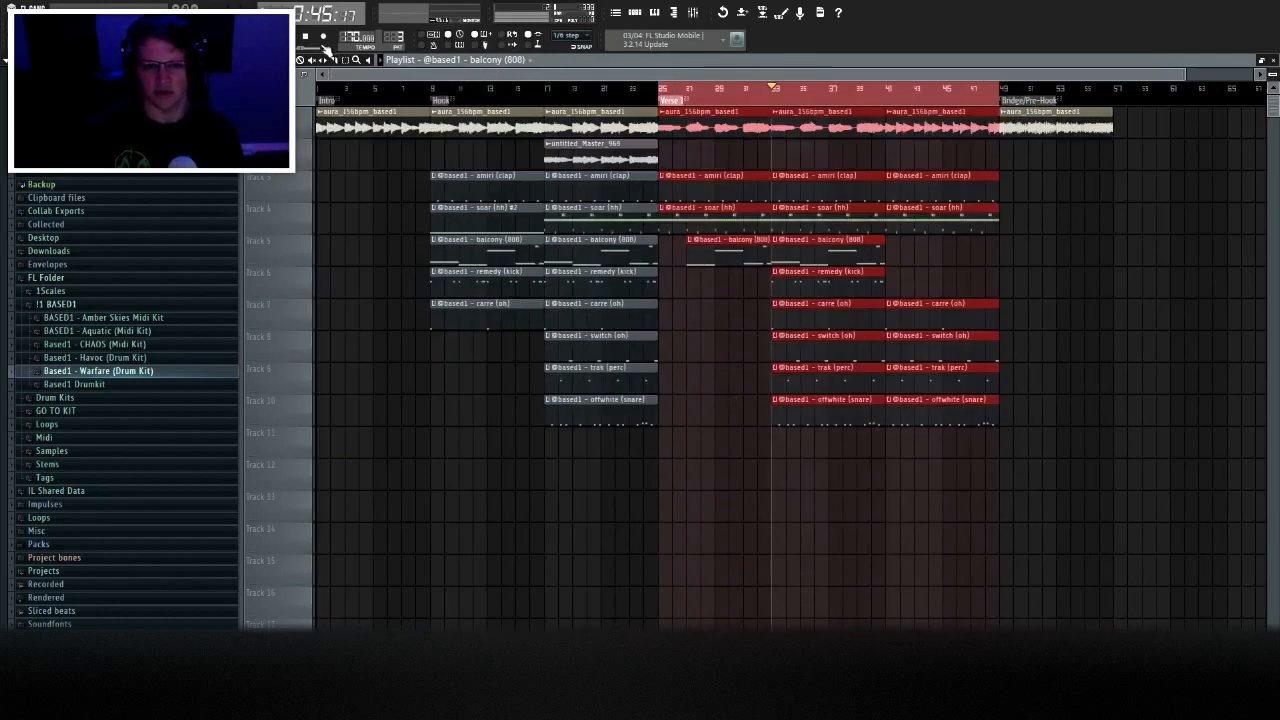
click(306, 37)
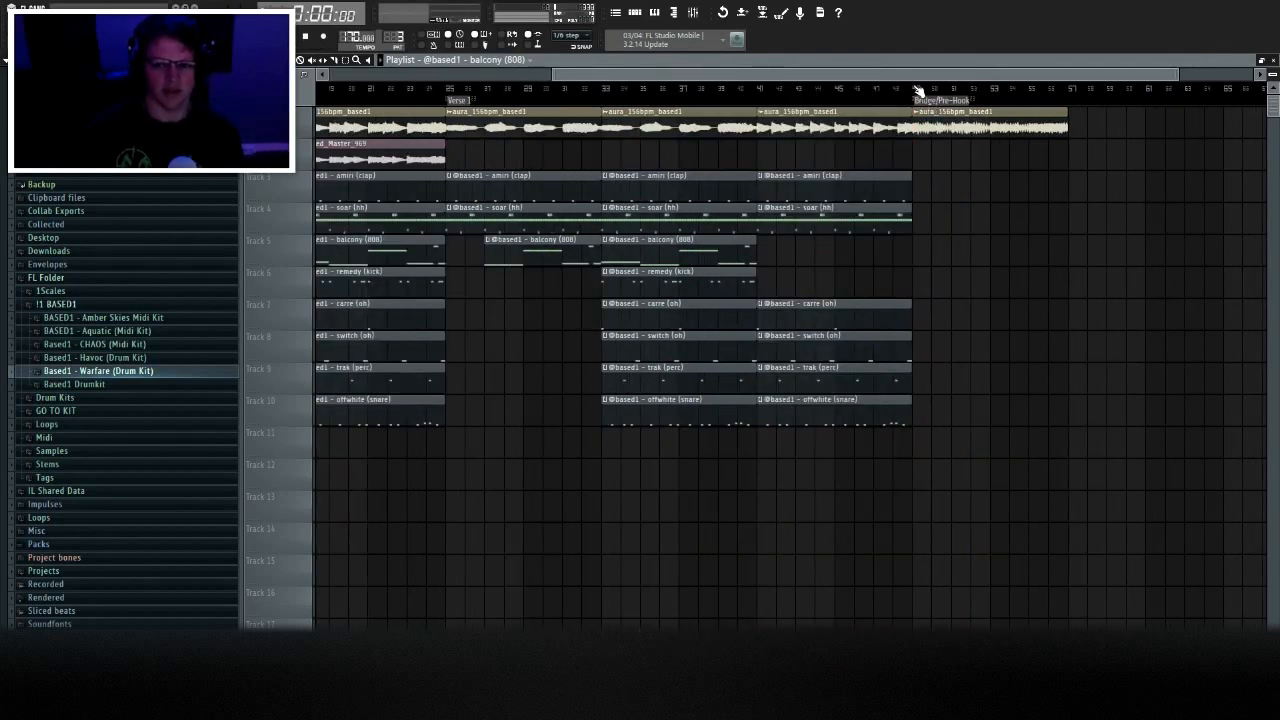
drag(918, 88, 1066, 82)
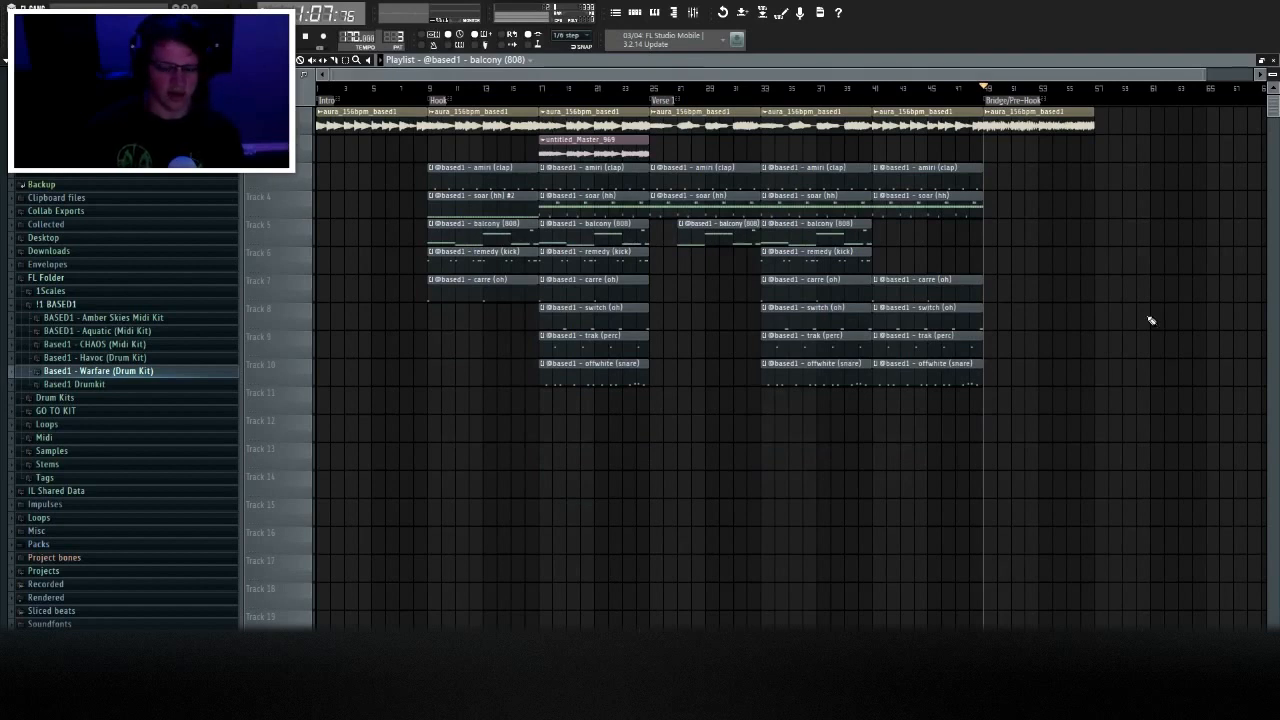
Duplicate the whole arrangement from bar 9 to 57 twice, placing the copies at bars 57 and 105.
mouse_move(1172, 410)
mouse_down()
mouse_move(809, 191)
mouse_move(506, 106)
mouse_move(449, 110)
mouse_up()
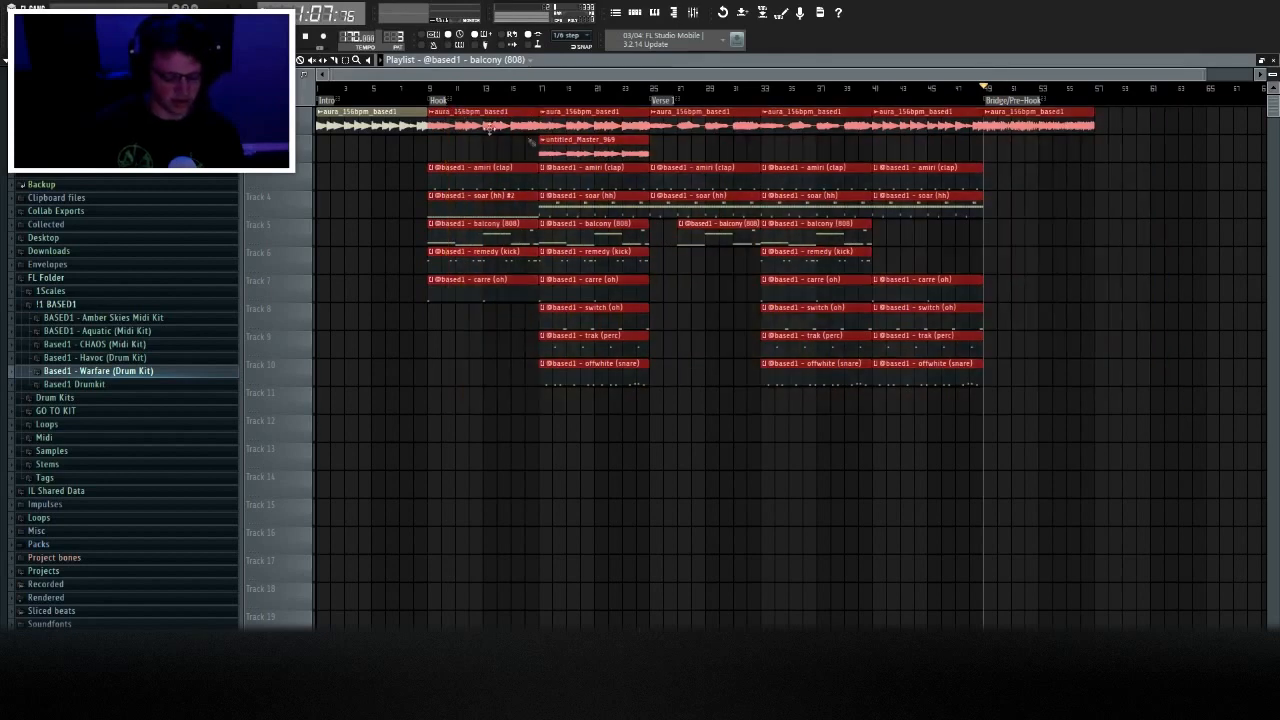
key(ctrl+b)
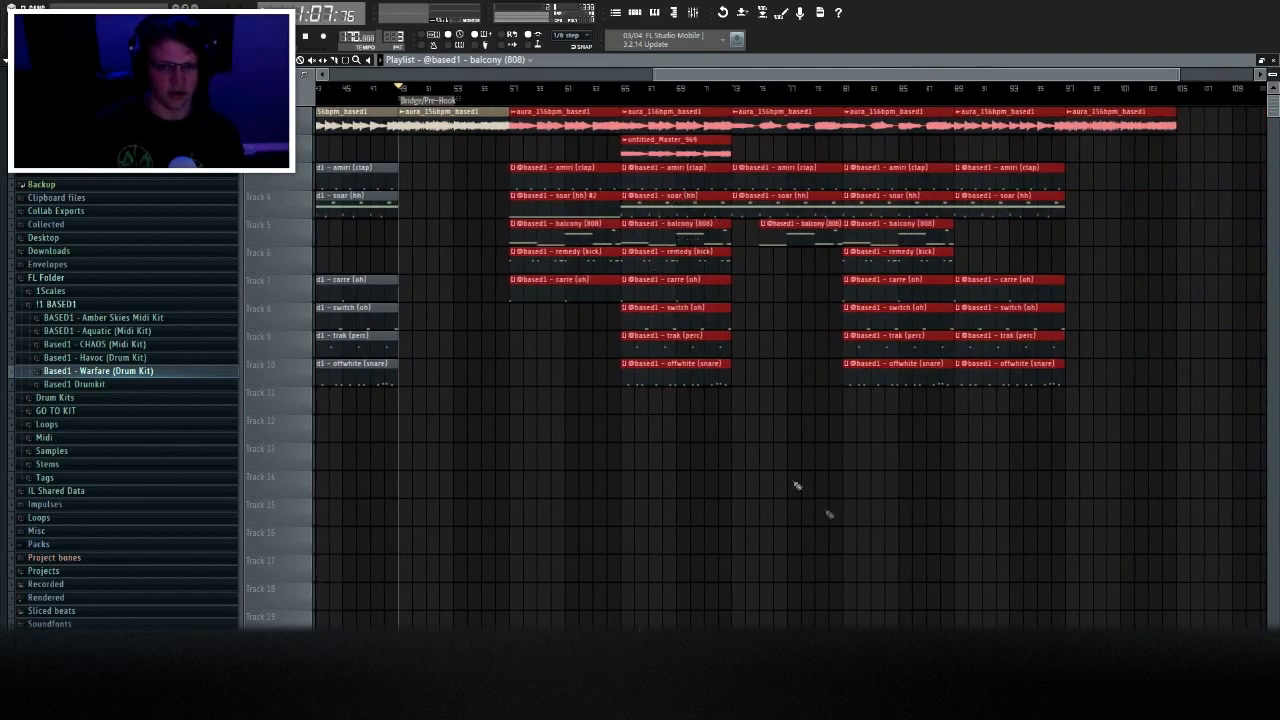
scroll(830, 512, left, 2)
scroll(830, 511, right, 2)
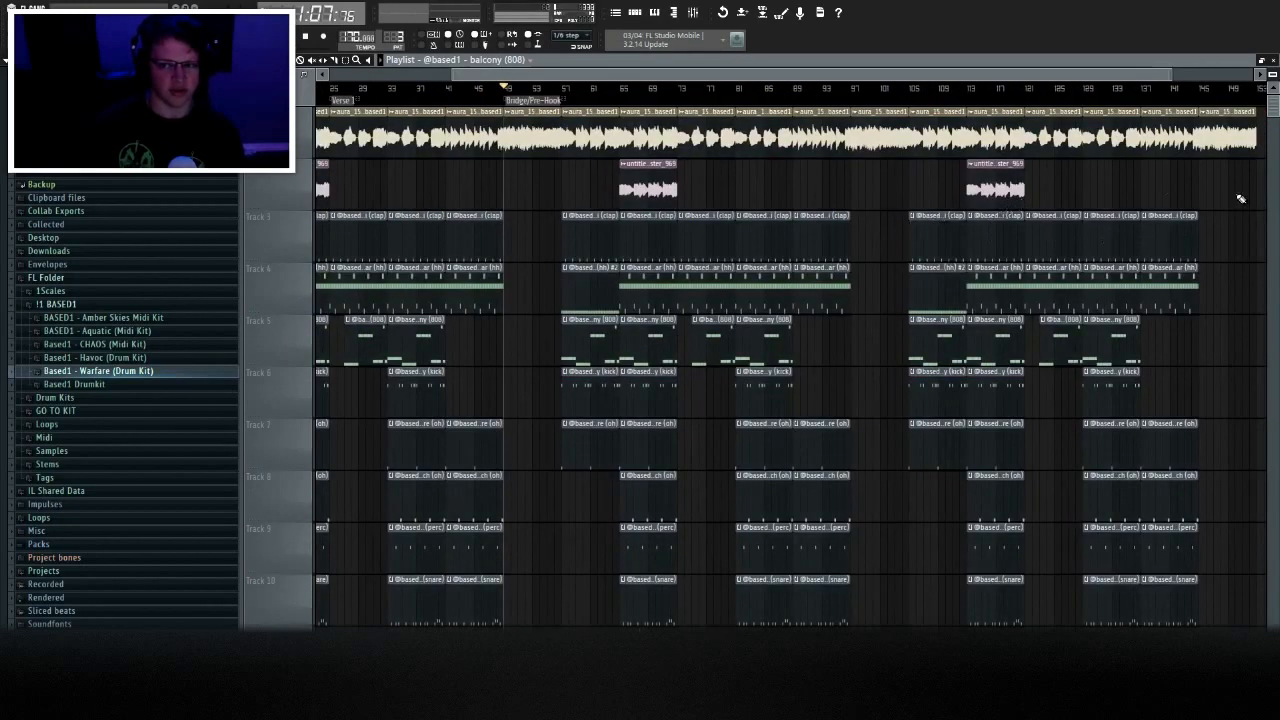
Delete all drum clips from bar 121 onward and the sample clips from bar 129 onward to form the ending.
drag(1245, 628, 1040, 208)
key(Delete)
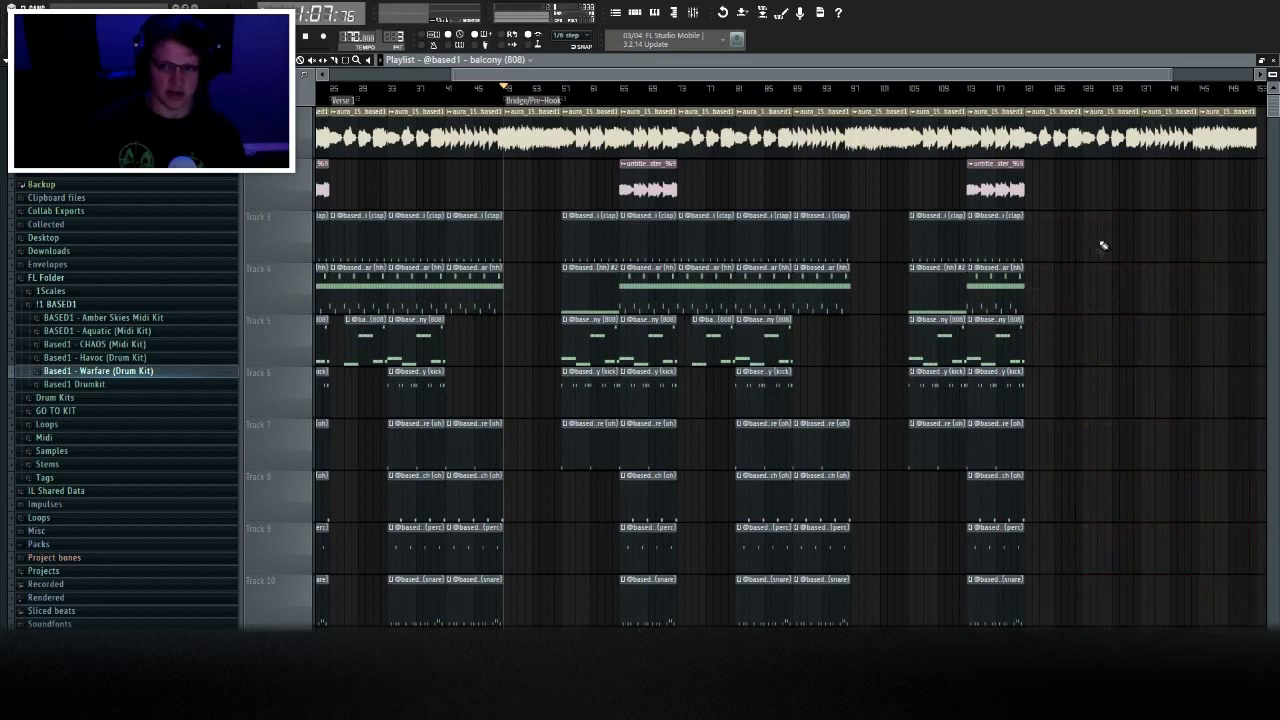
drag(1114, 124, 1221, 145)
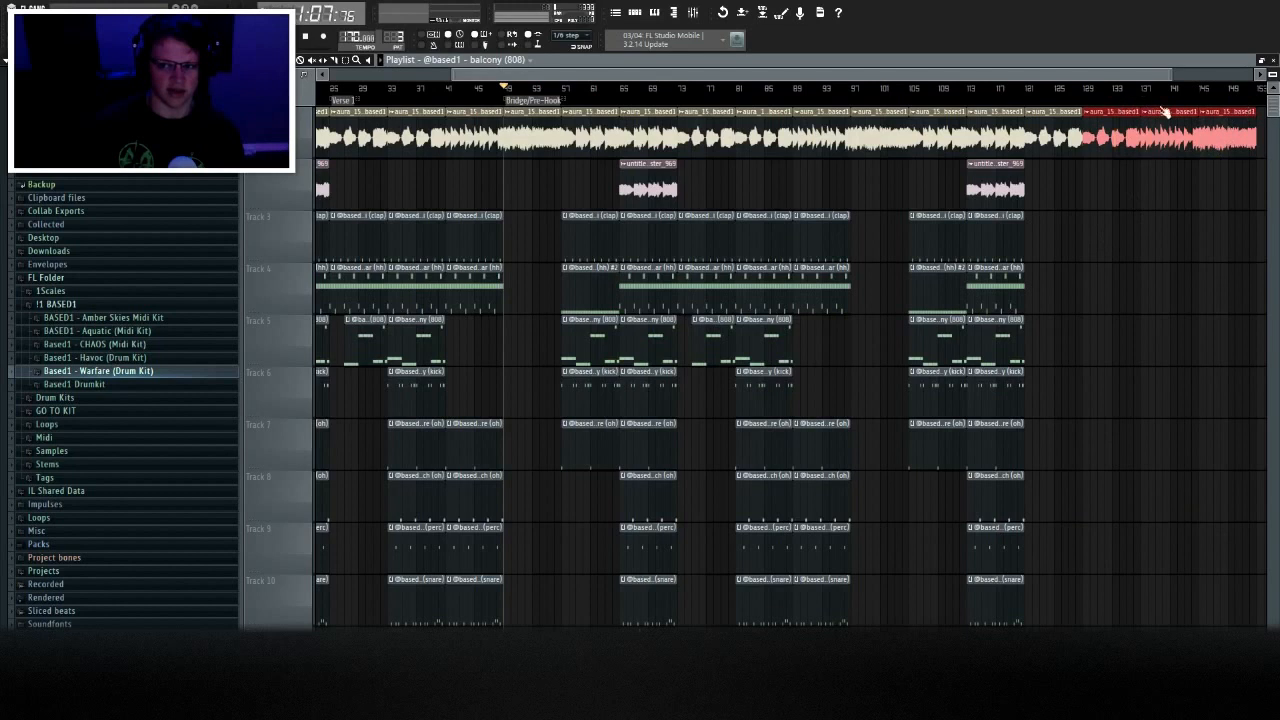
key(Delete)
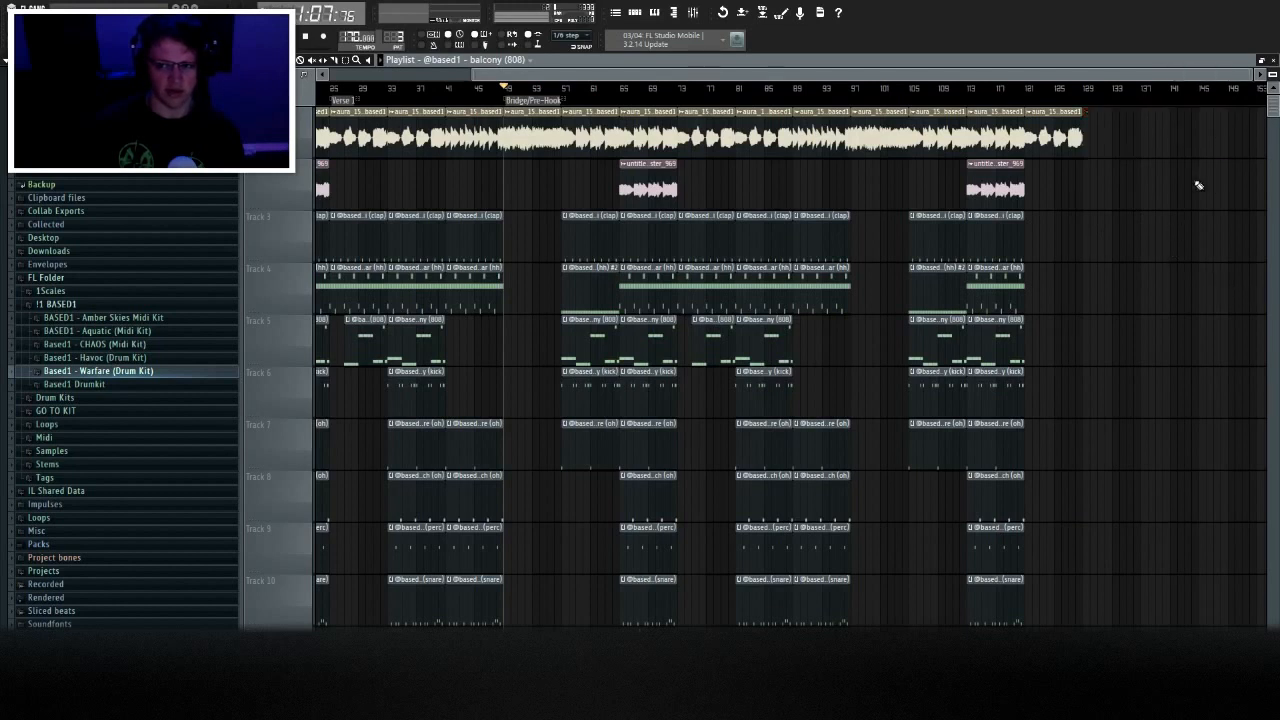